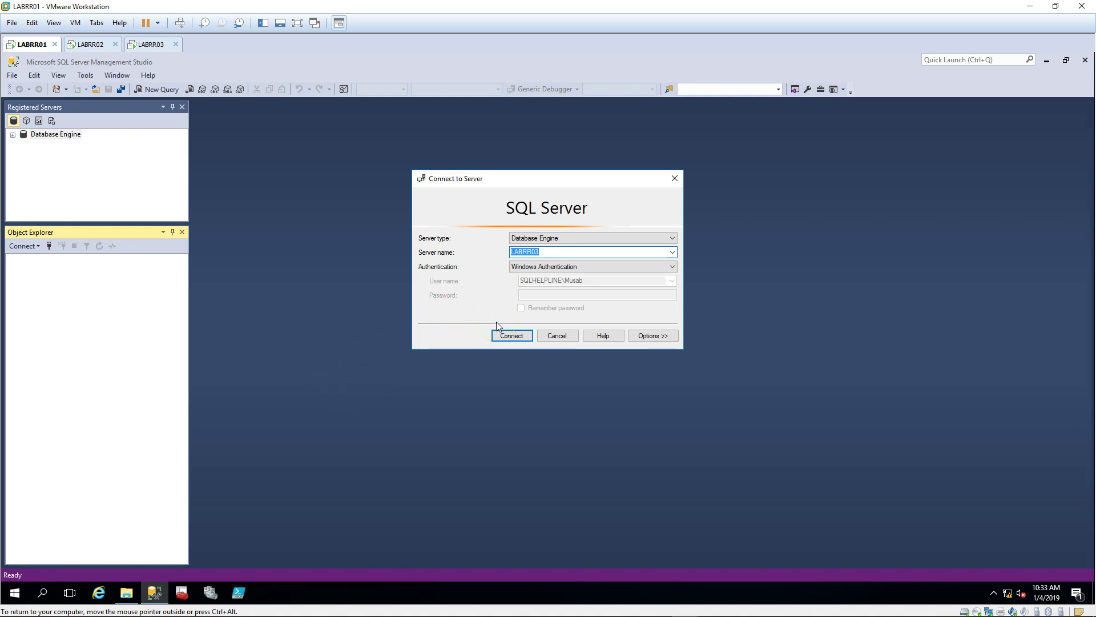
Connect to the LABRRSQLCLU01 database engine using Windows Authentication.
click(673, 252)
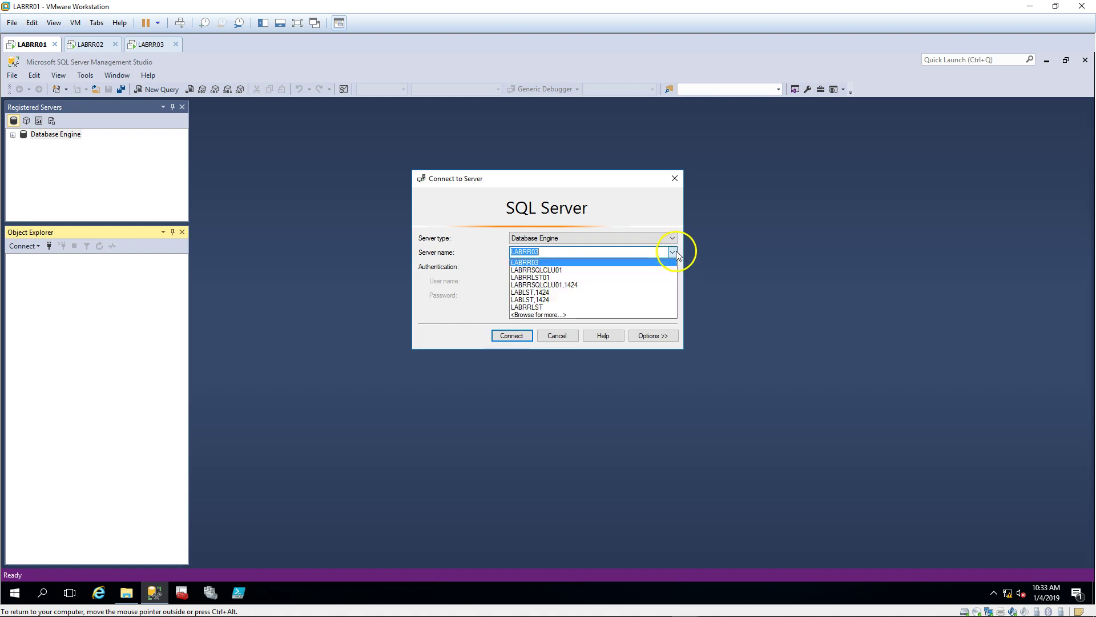
click(594, 270)
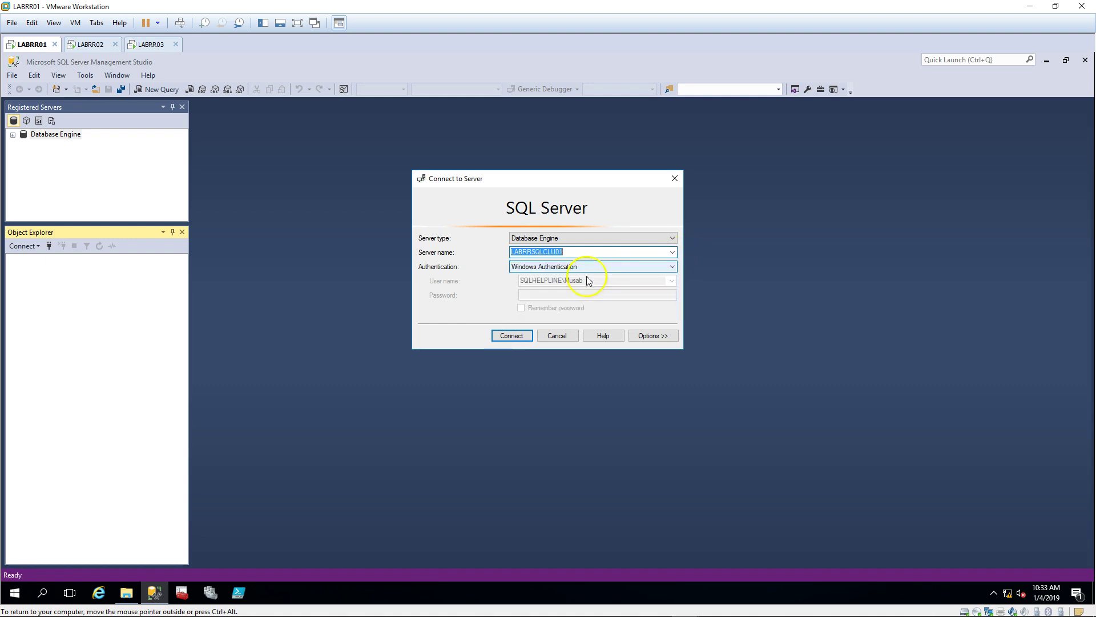
click(512, 335)
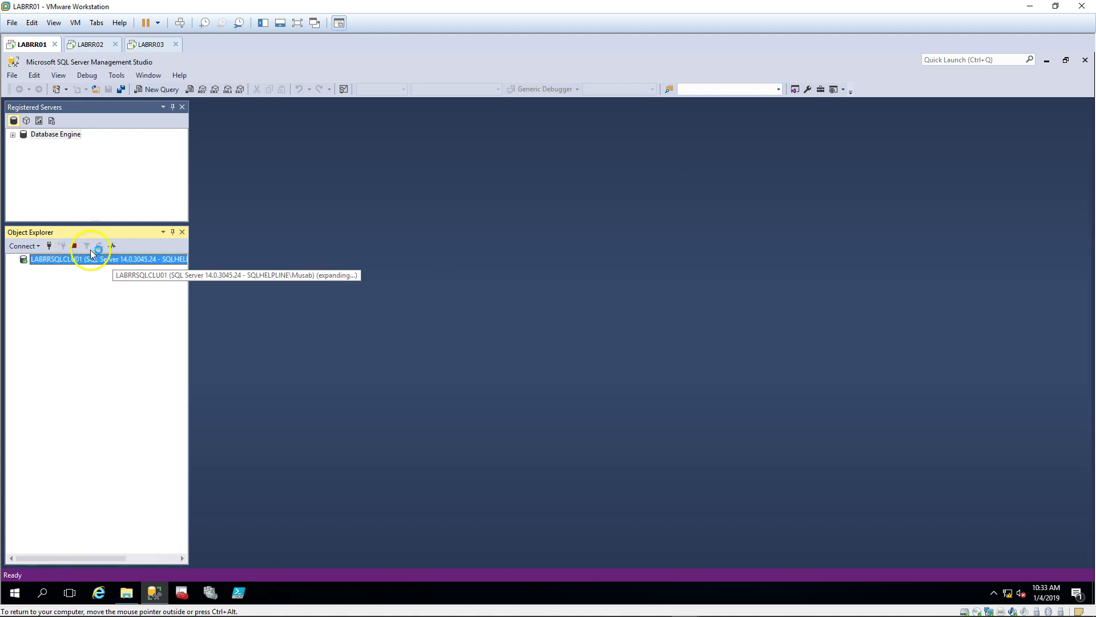
click(161, 89)
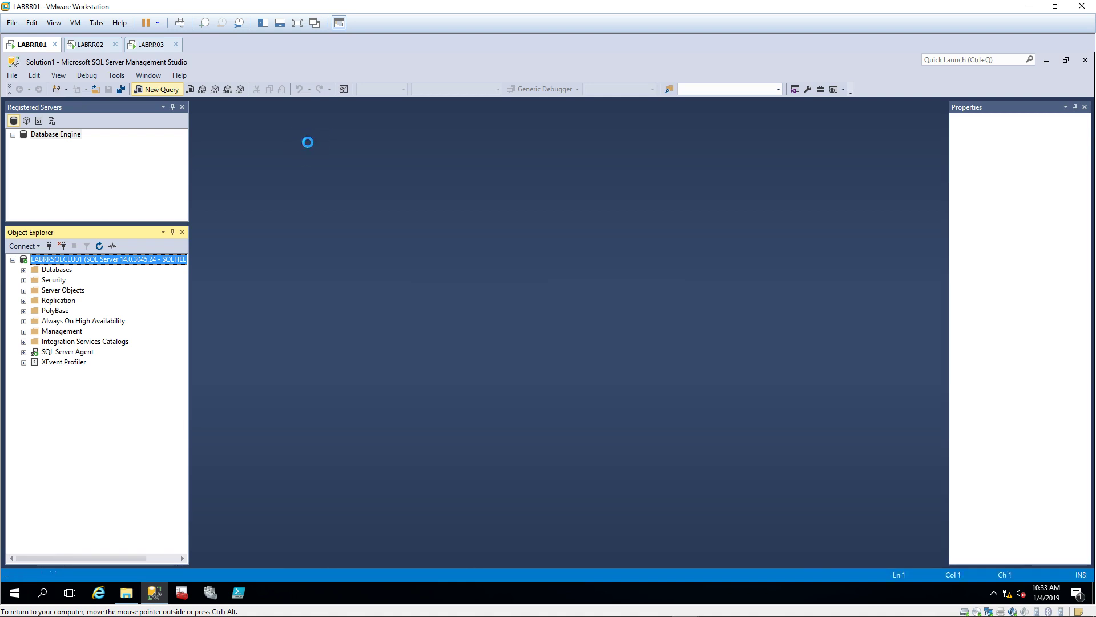
text(SELECT @)
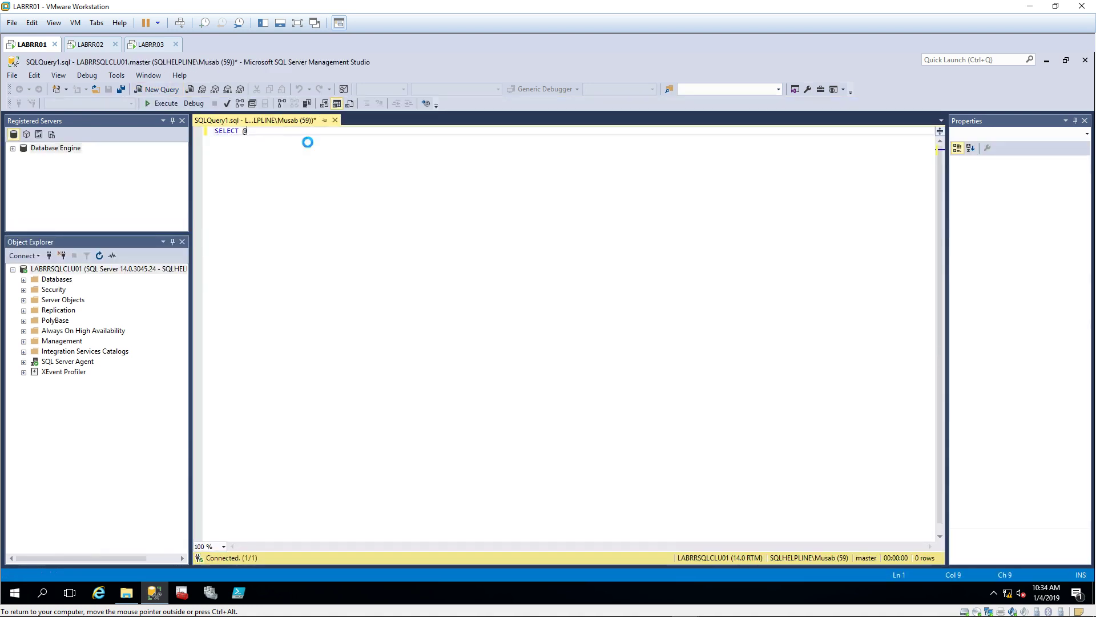
text(@VERSION)
key(F5)
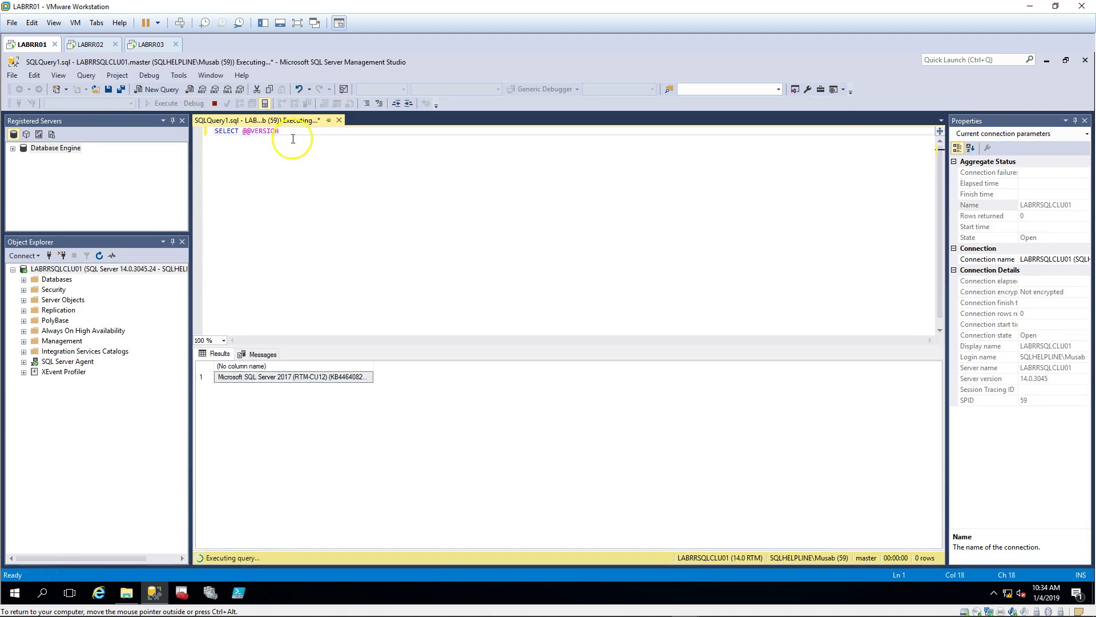
key(ctrl+a)
key(ctrl+c)
Add a second Database Engine connection to the LABRR03 server in Object Explorer.
click(23, 255)
click(52, 270)
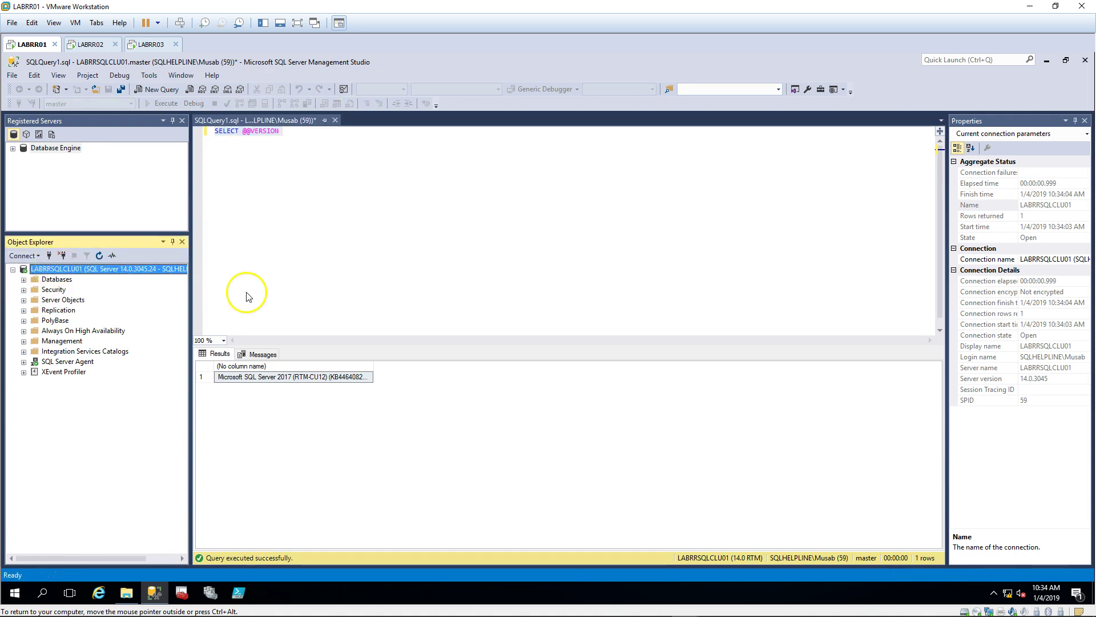
click(673, 252)
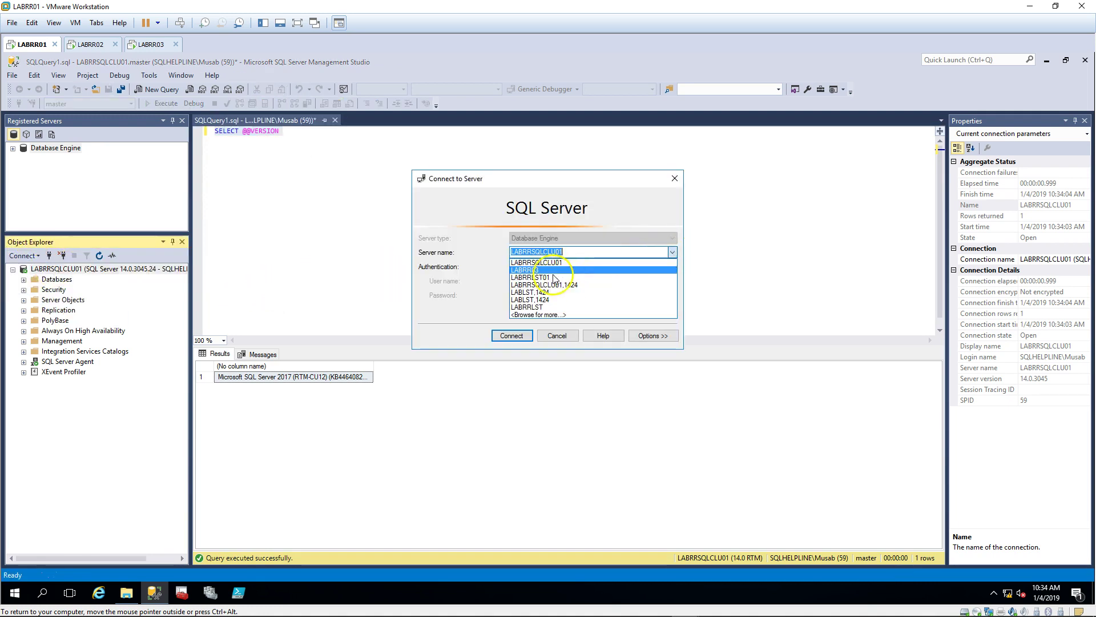
click(525, 270)
click(516, 336)
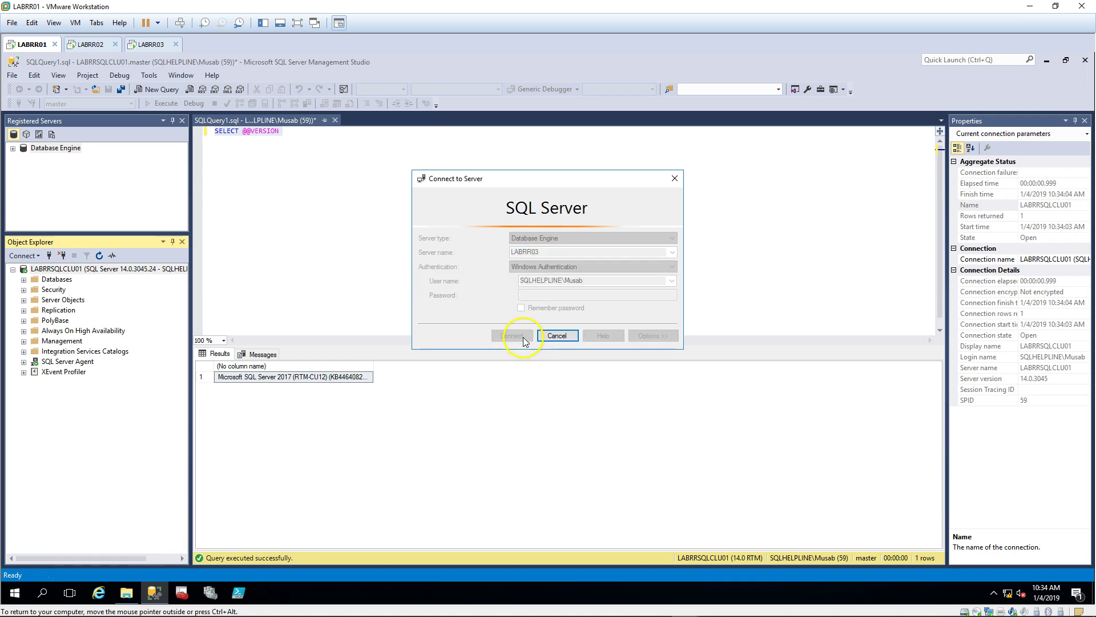
right_click(119, 381)
click(227, 381)
key(ctrl+n)
key(ctrl+v)
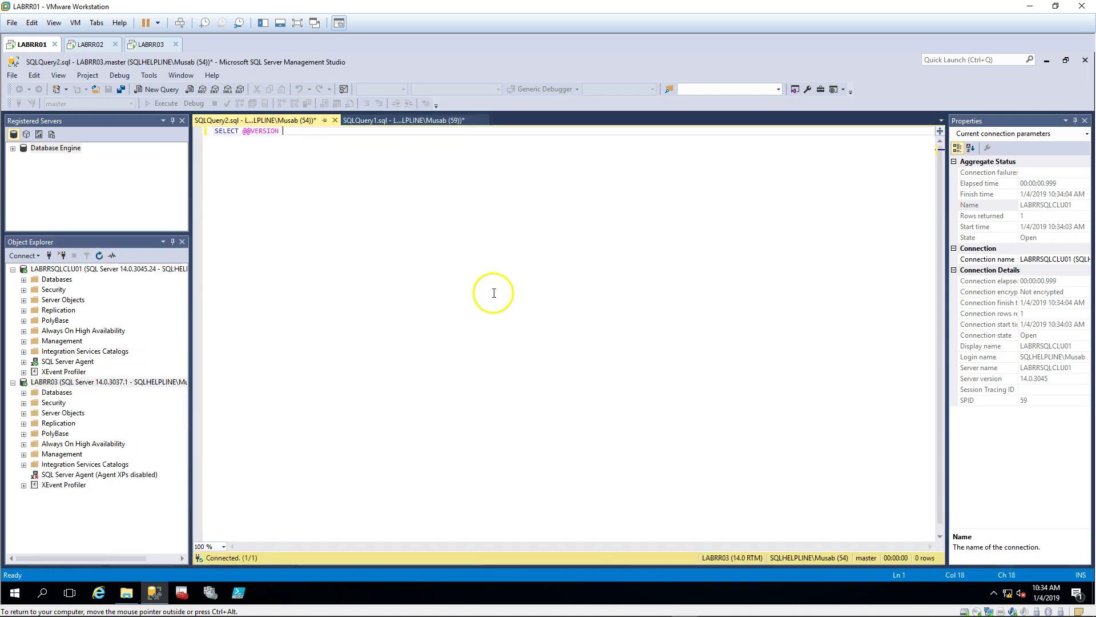
key(F5)
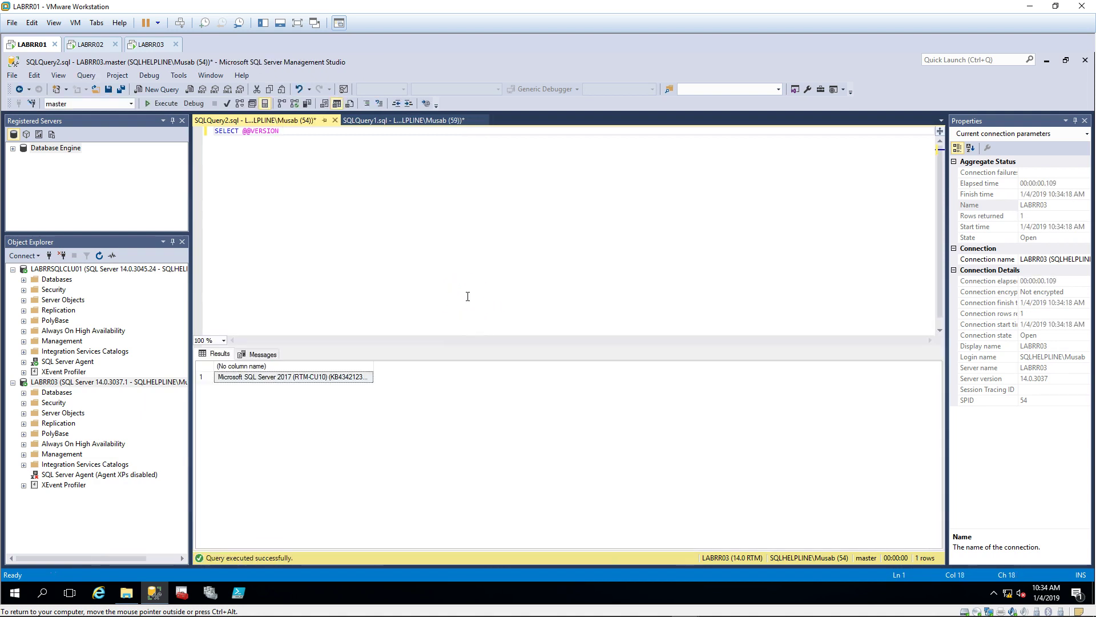
Widen the LABRR03 result column to read the version, and return to the LABRRSQLCLU01 query for comparison.
drag(374, 365, 460, 360)
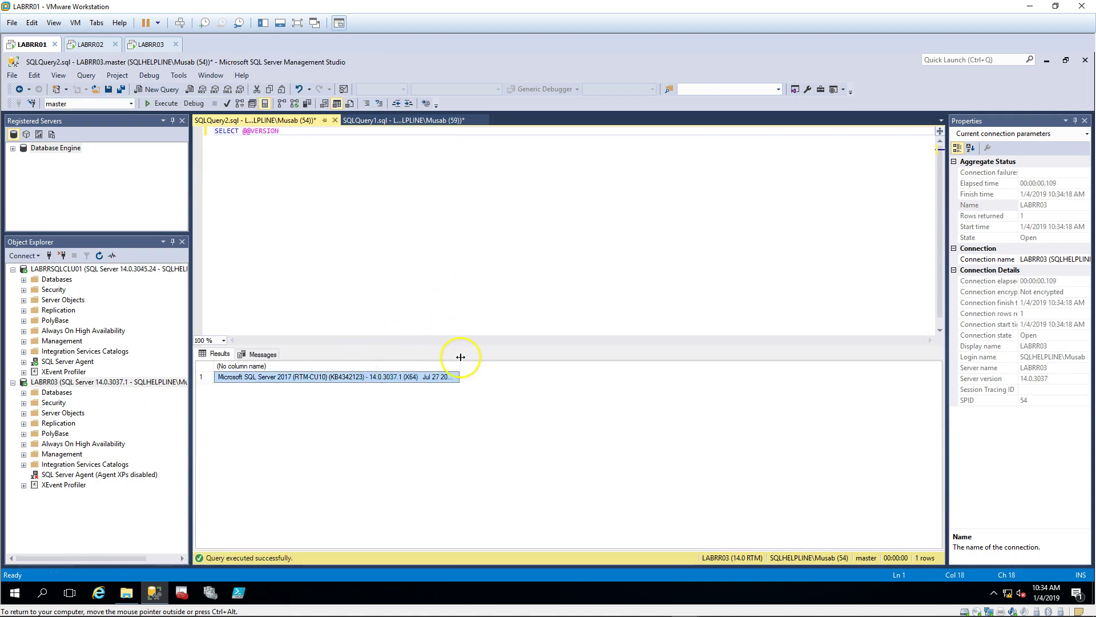
click(395, 121)
click(350, 194)
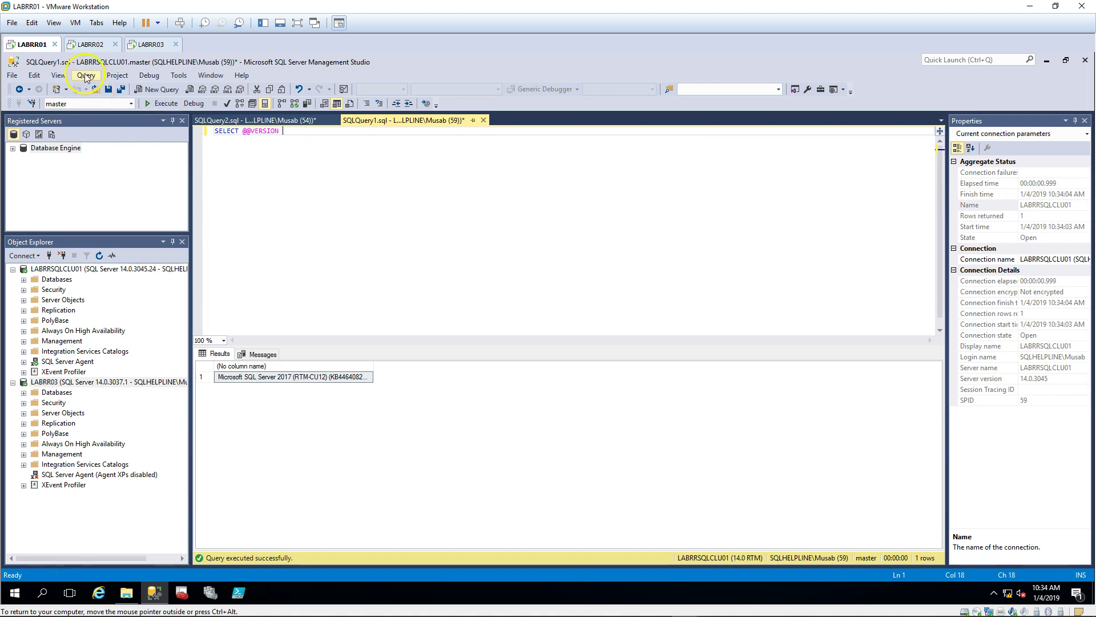
Show the registered servers and expand Database Engine down to the contents of Local Server Groups.
click(59, 76)
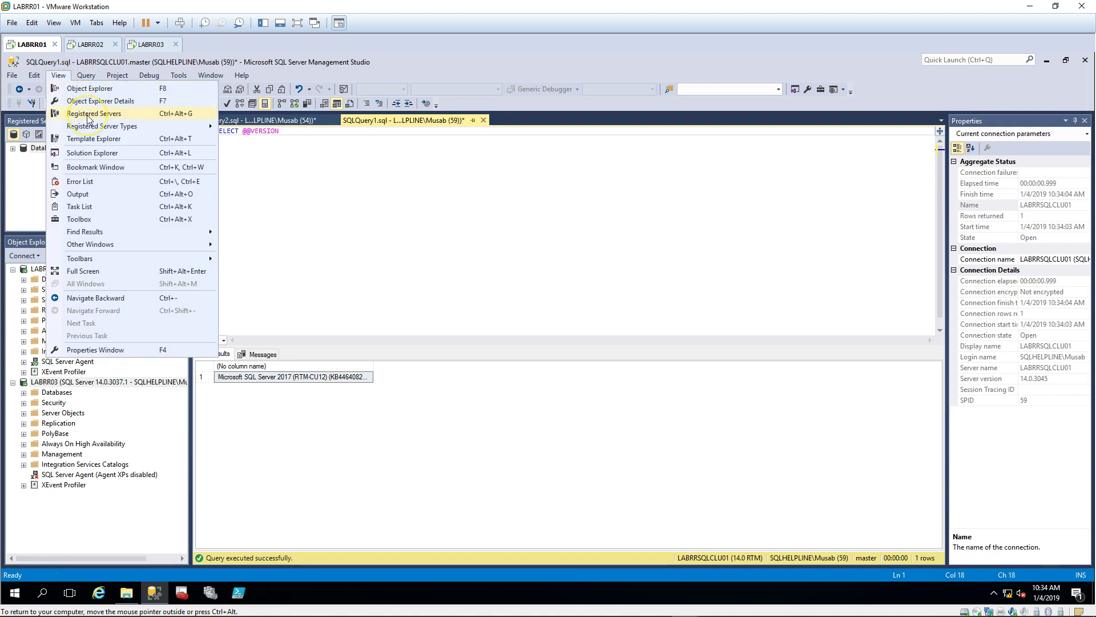
click(31, 149)
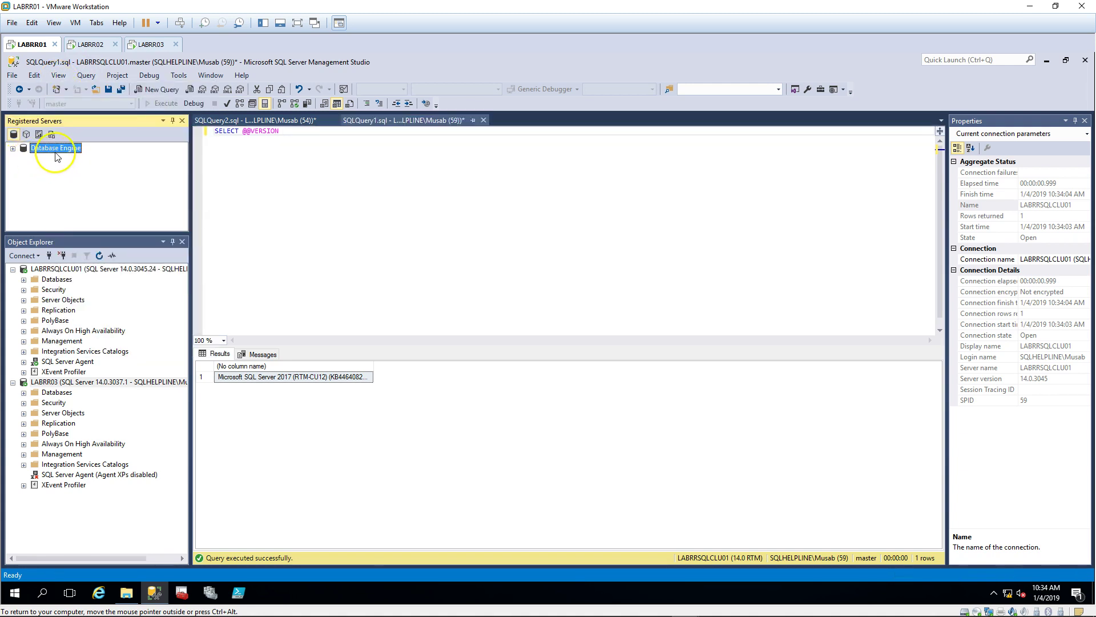
click(73, 149)
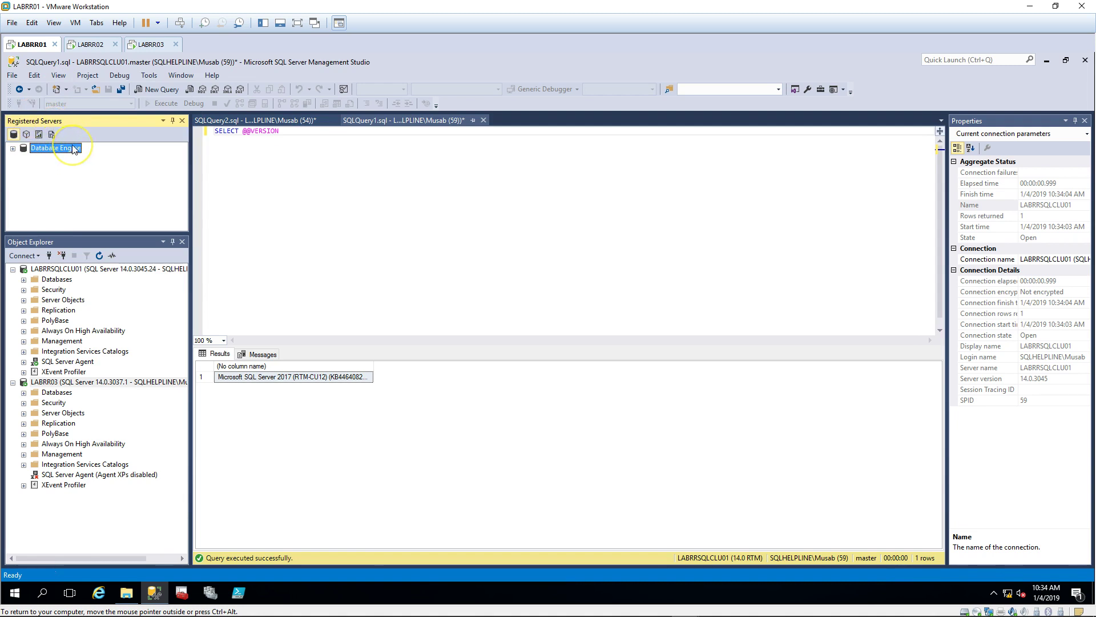
double_click(73, 150)
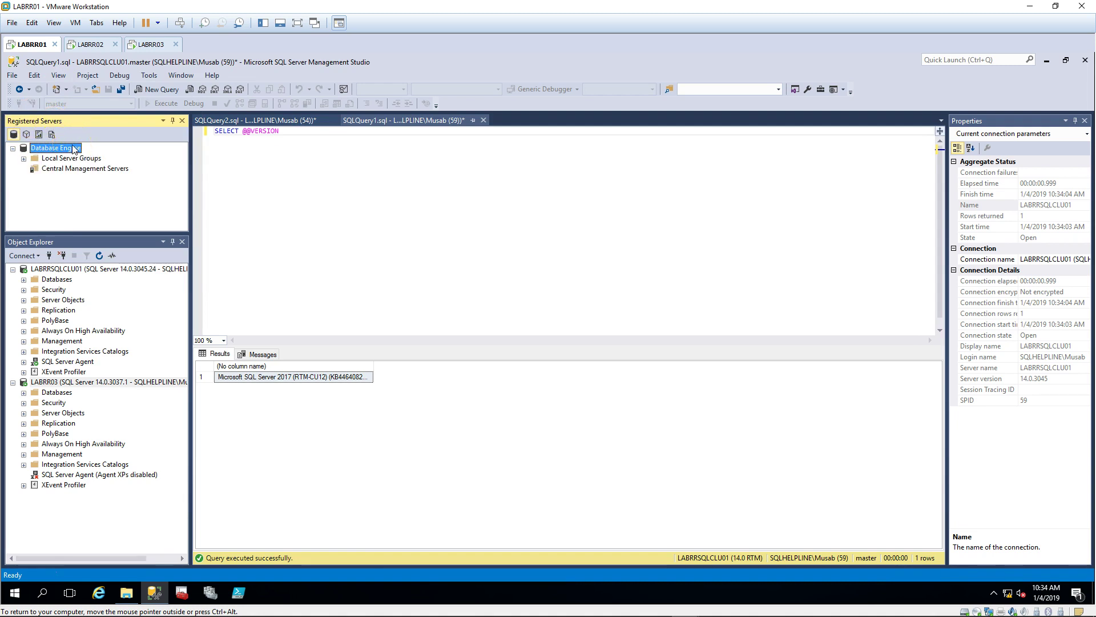
double_click(75, 159)
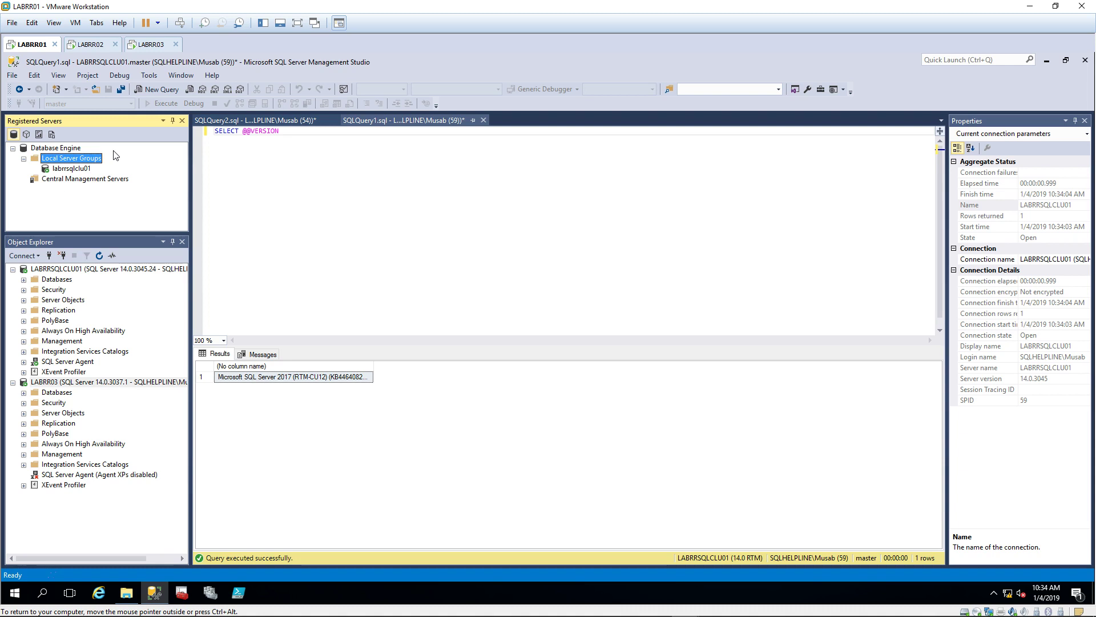
Create a new server group named Production under Local Server Groups.
right_click(117, 155)
right_click(96, 158)
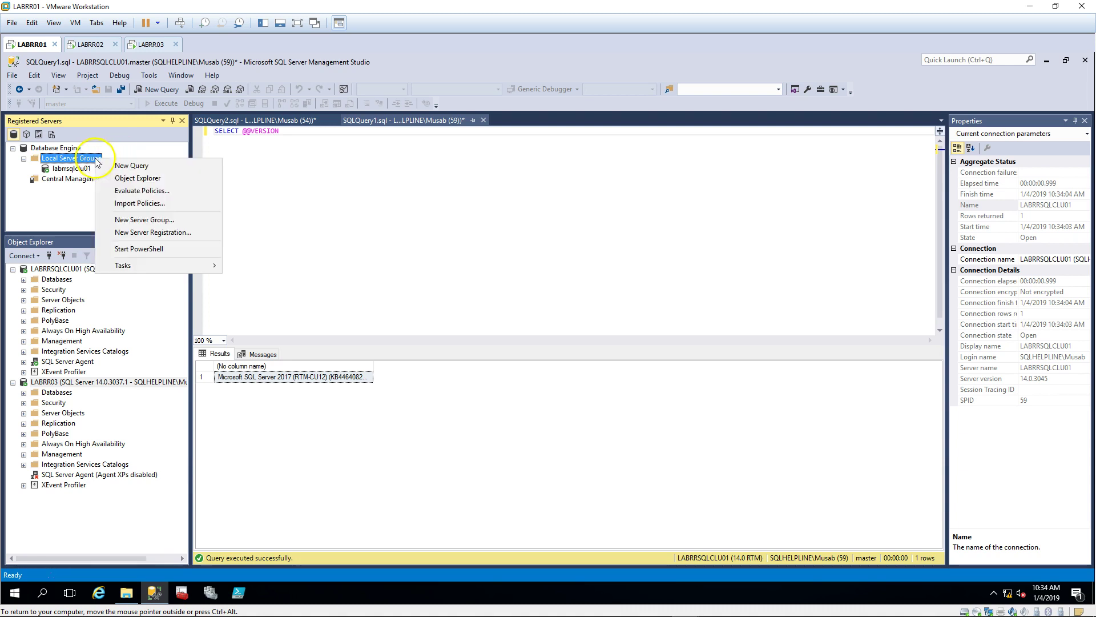
click(143, 220)
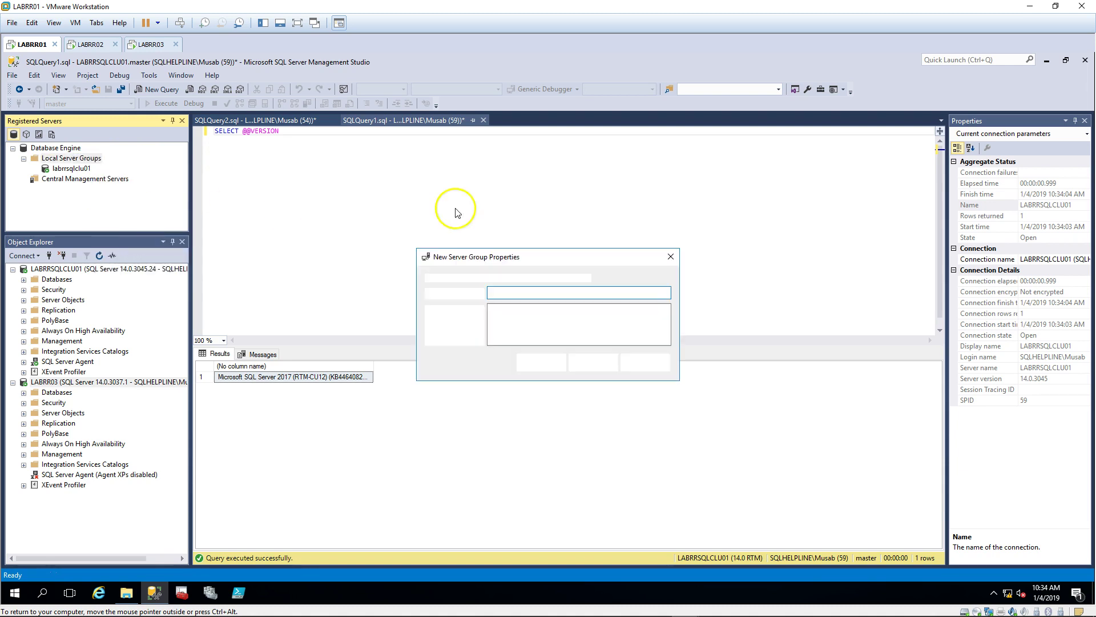
text(Production)
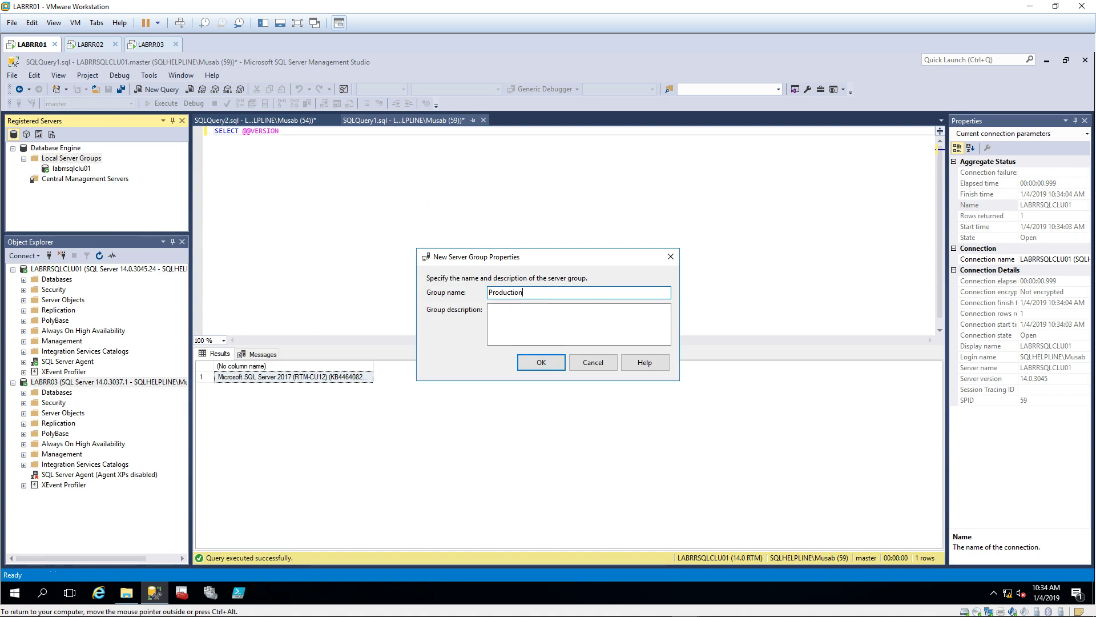
click(537, 366)
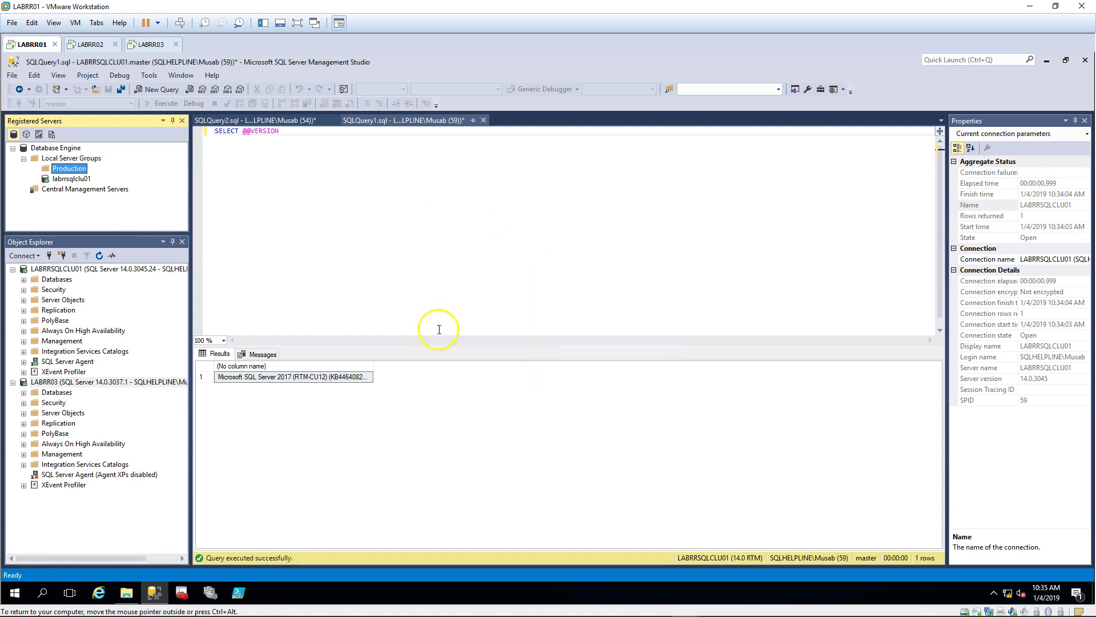
right_click(80, 173)
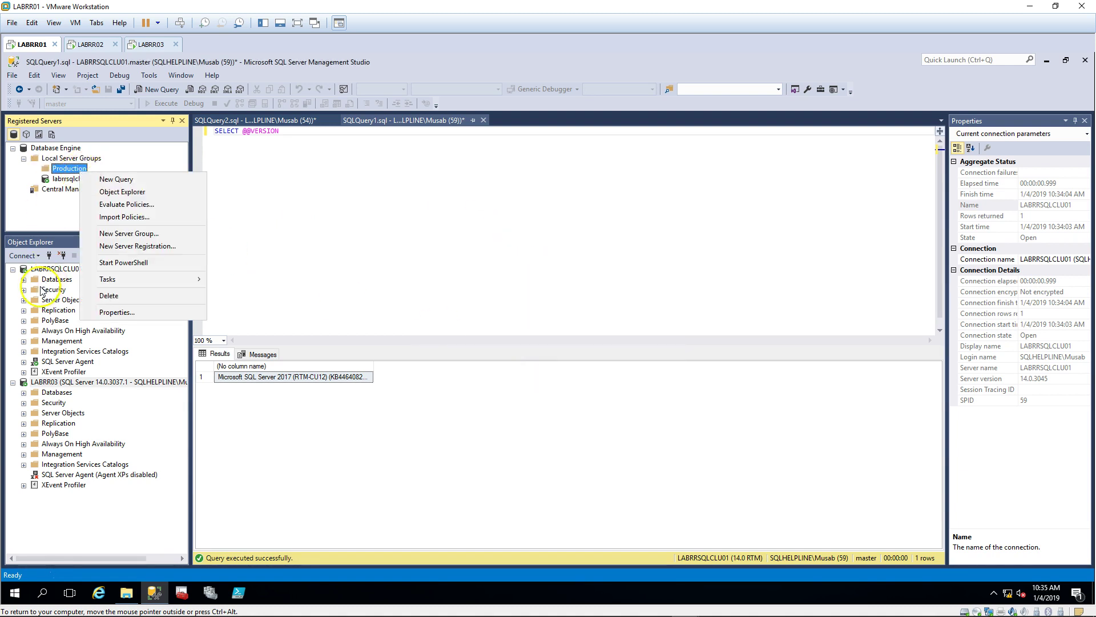
click(57, 269)
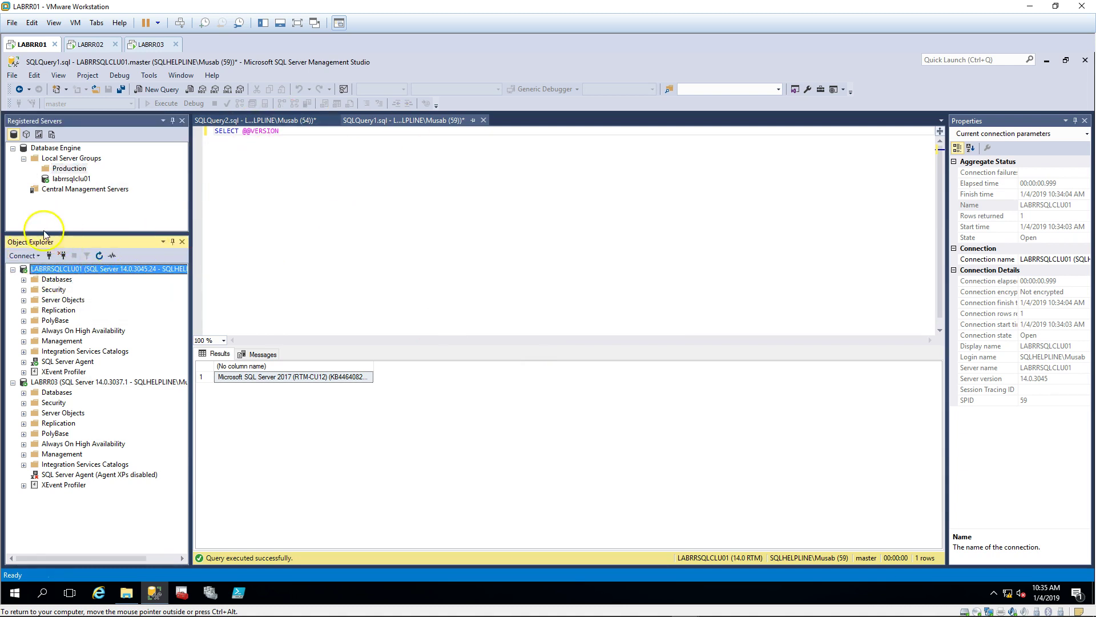
click(22, 256)
click(51, 270)
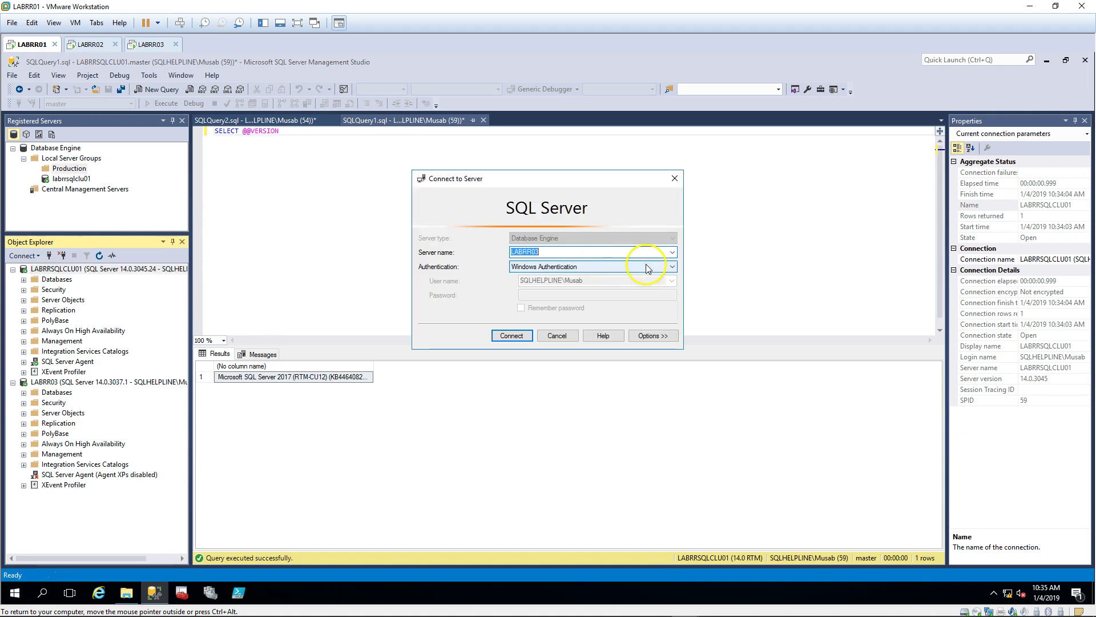
click(672, 252)
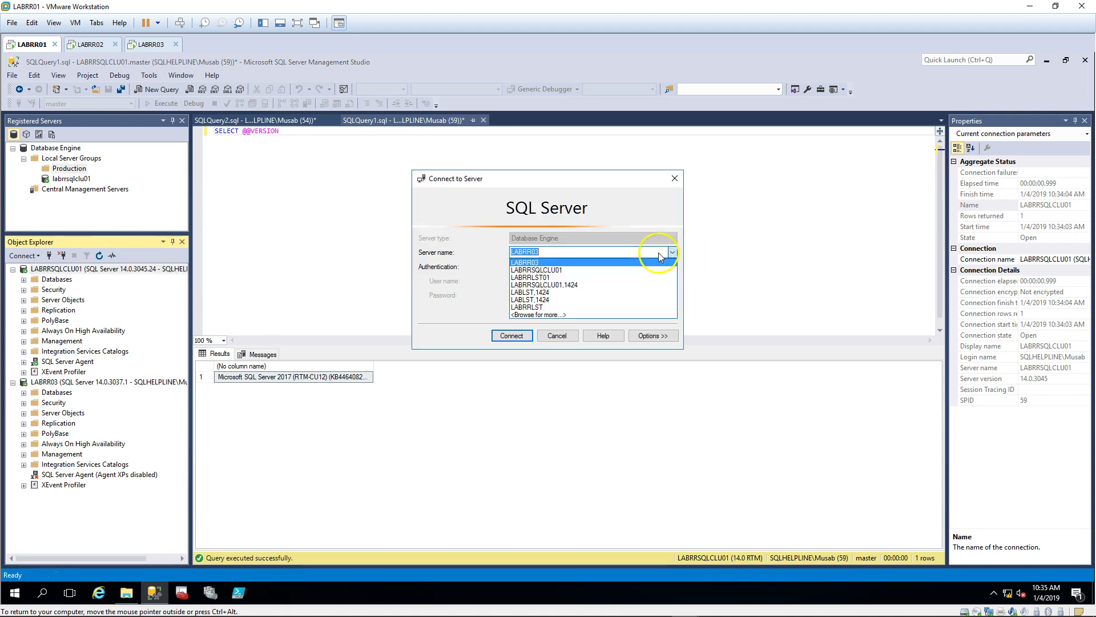
click(559, 271)
click(557, 335)
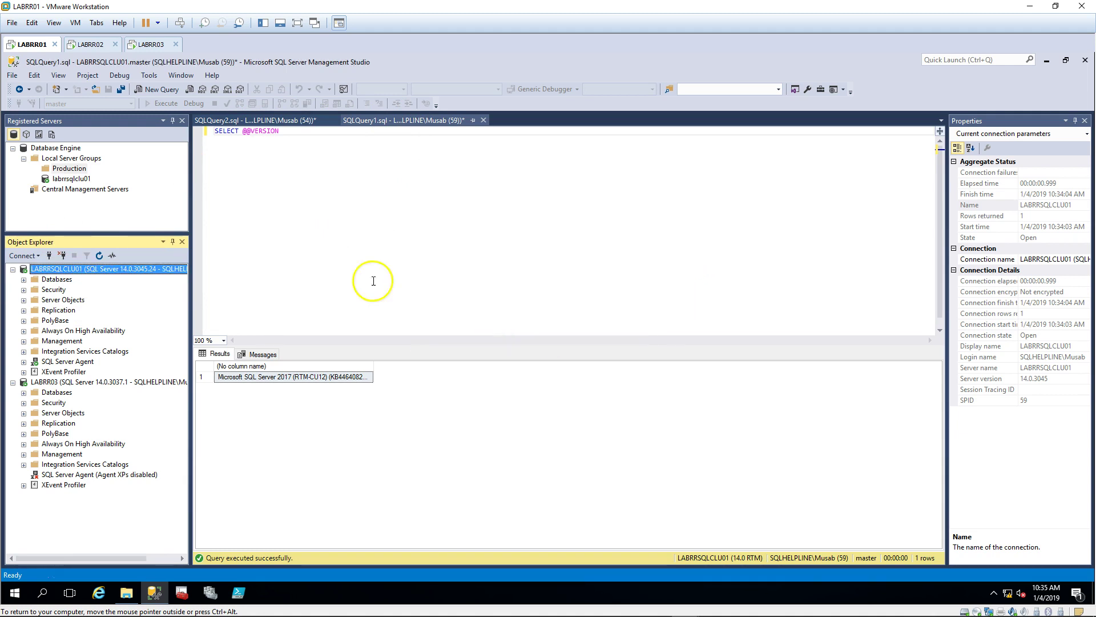
Register LABRRSQLCLU01 in the Production group with Windows Authentication, testing the connection before saving.
right_click(56, 169)
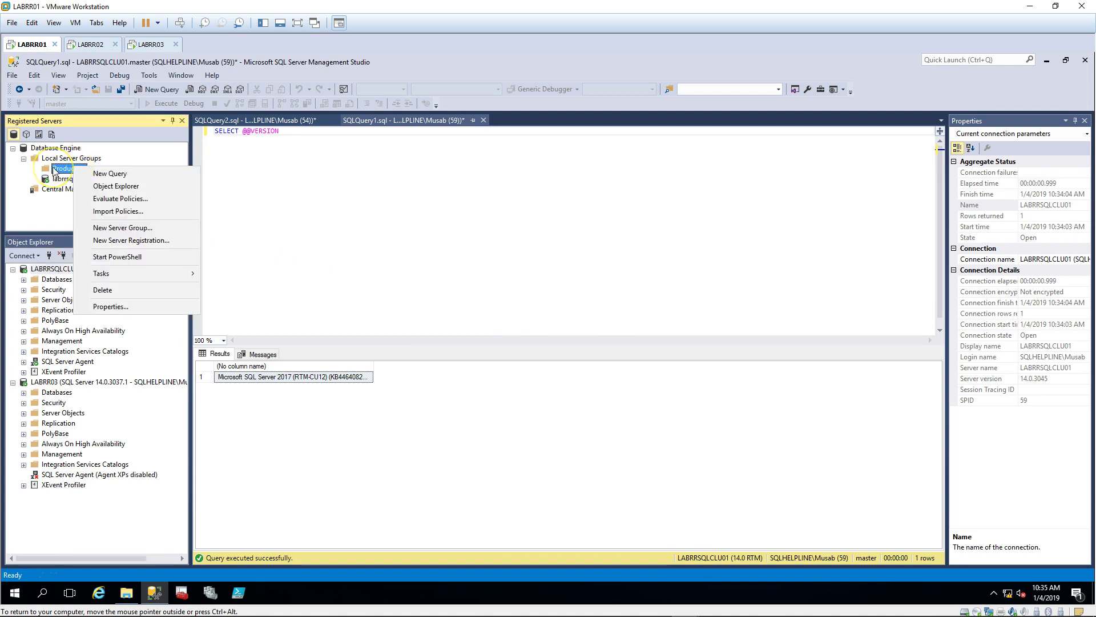
click(114, 240)
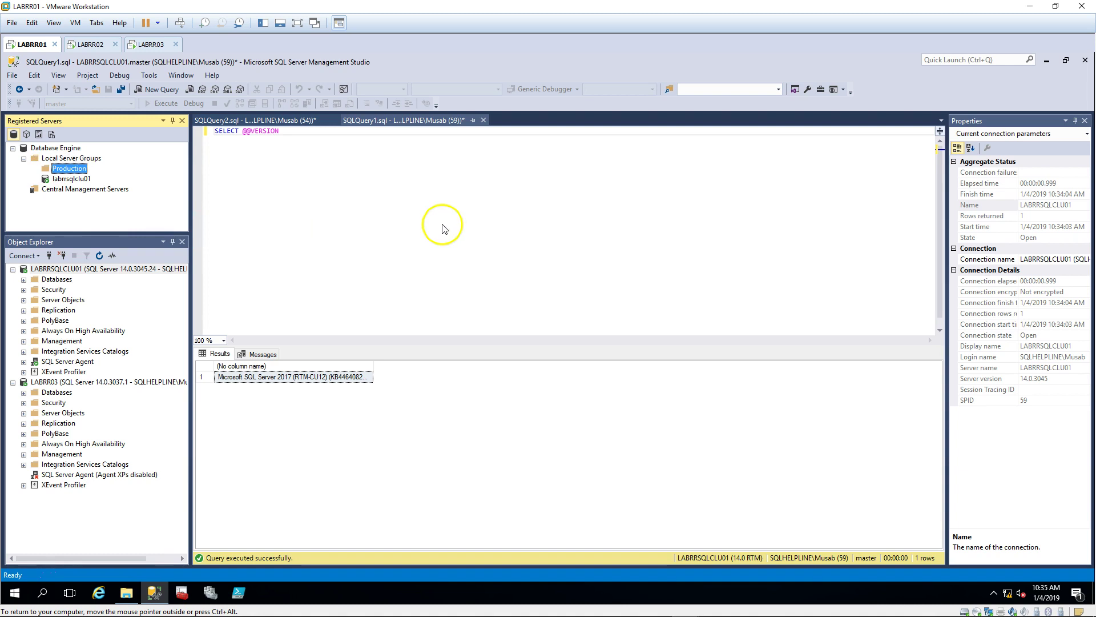
click(485, 469)
click(689, 338)
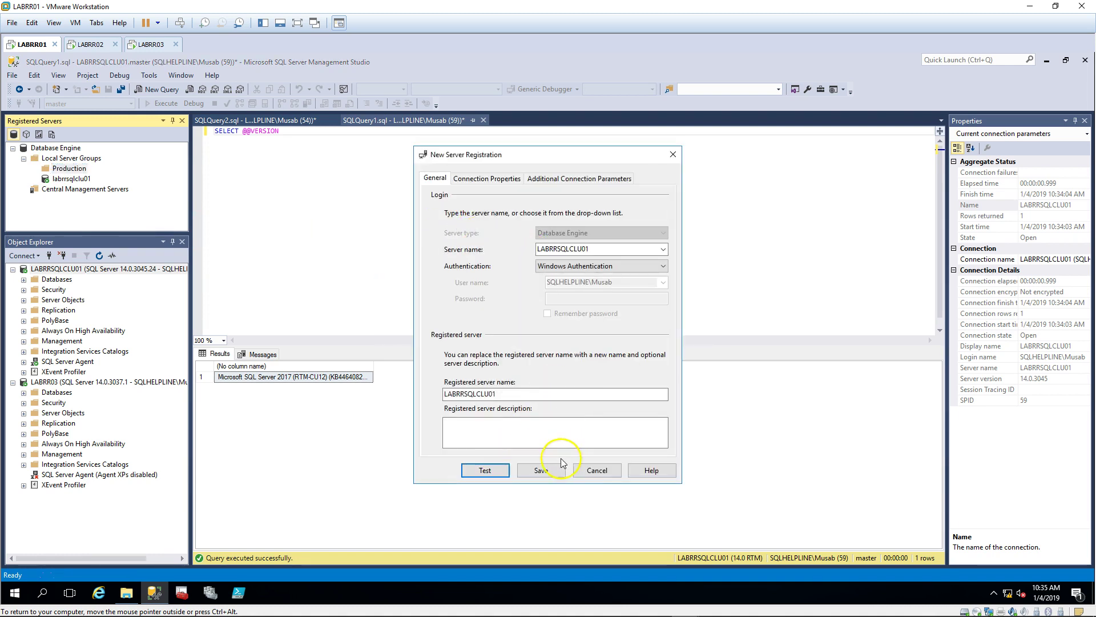
click(540, 470)
Register LABRR03 in the Production group with Windows Authentication, testing the connection before saving.
right_click(63, 169)
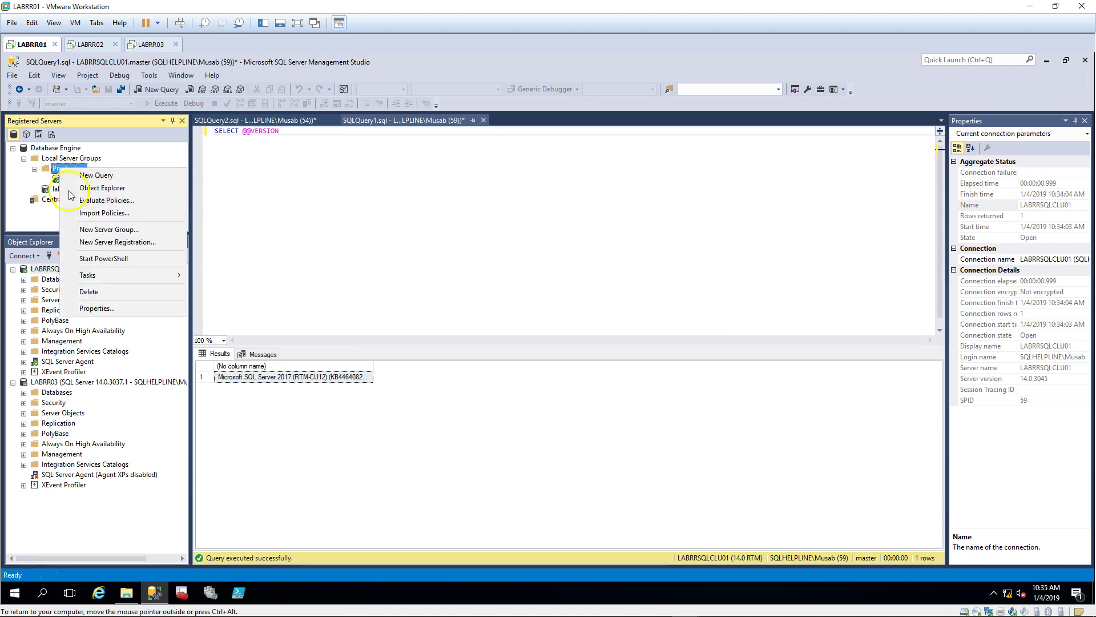
click(94, 242)
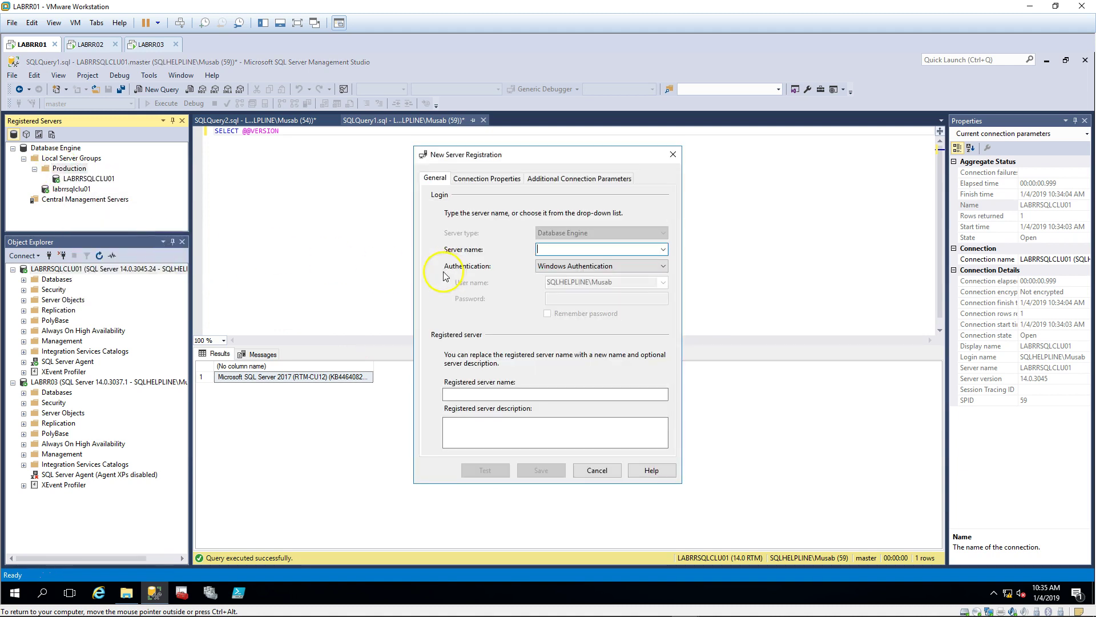
text(LAB)
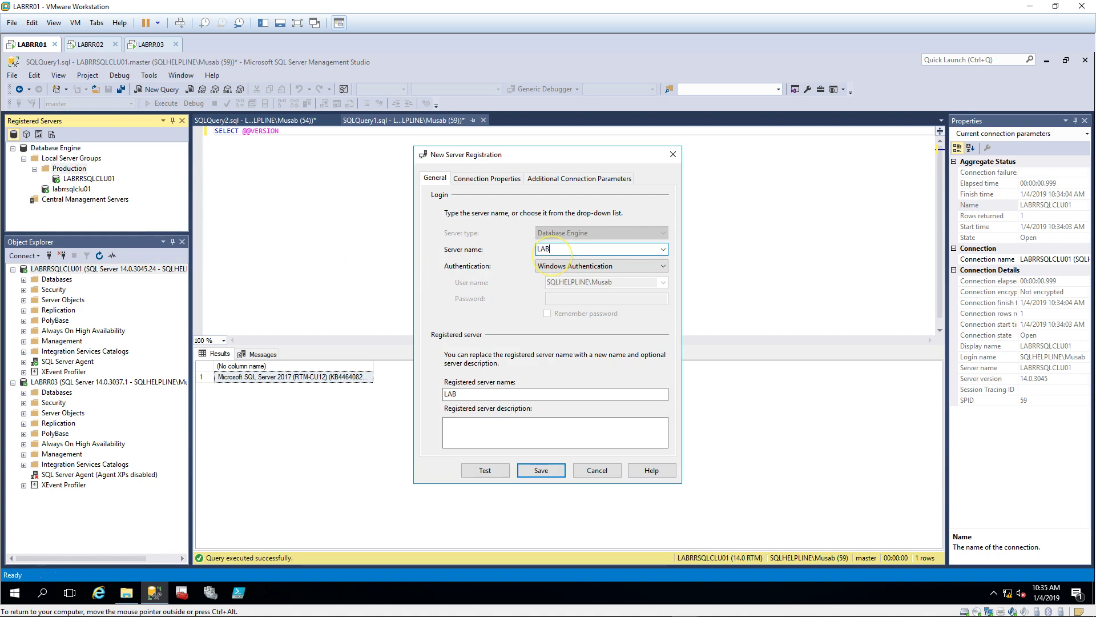
text(RR03)
click(487, 468)
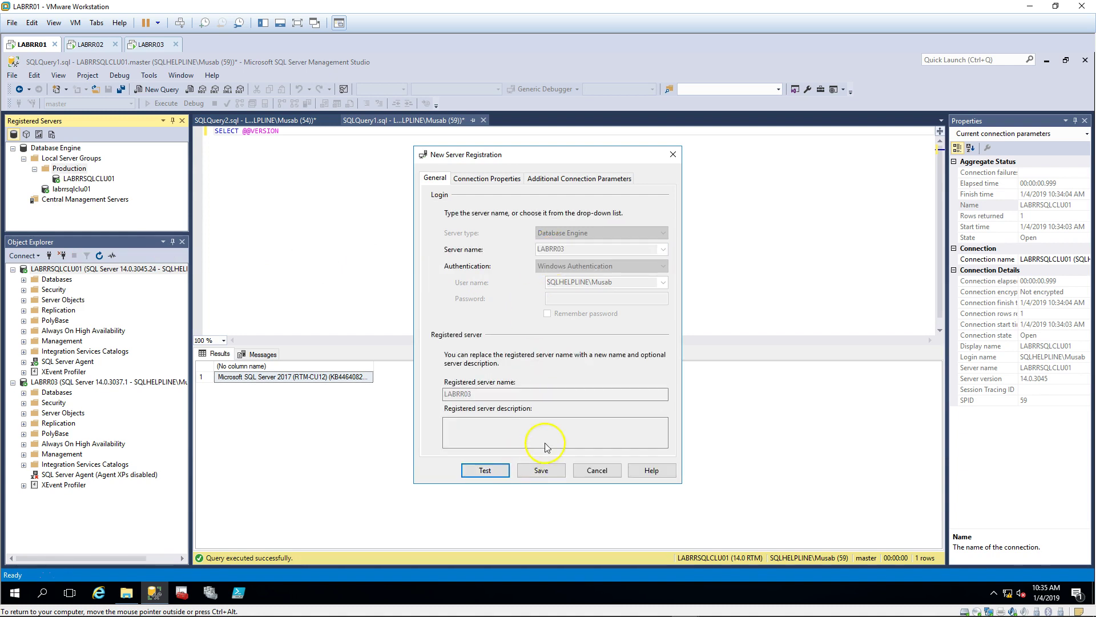
key(Return)
click(542, 470)
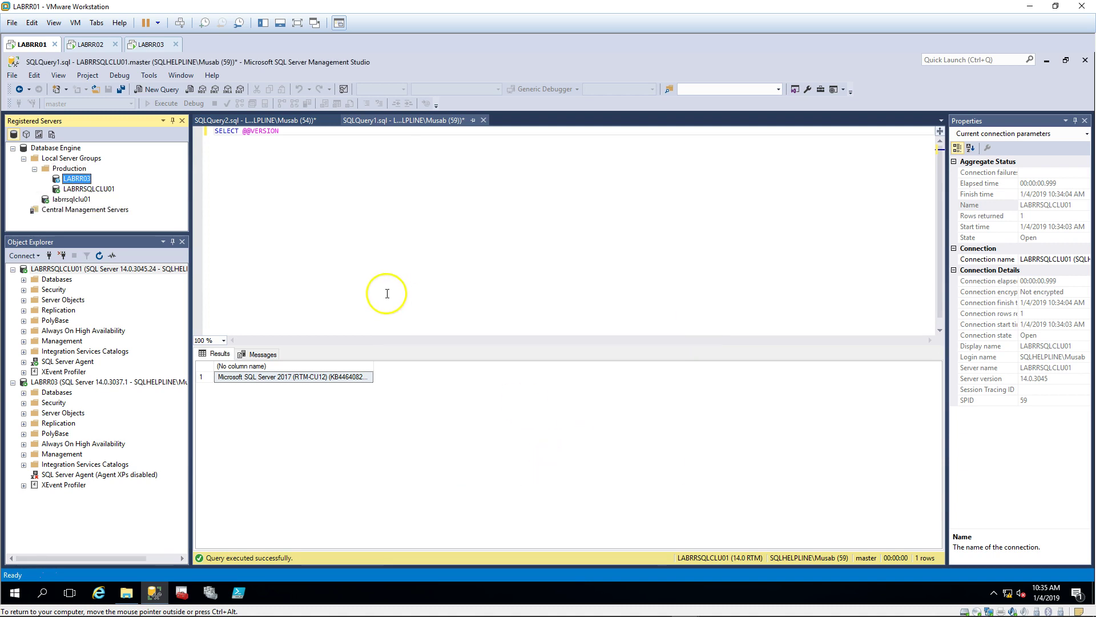
click(320, 176)
key(ctrl+a)
key(ctrl+c)
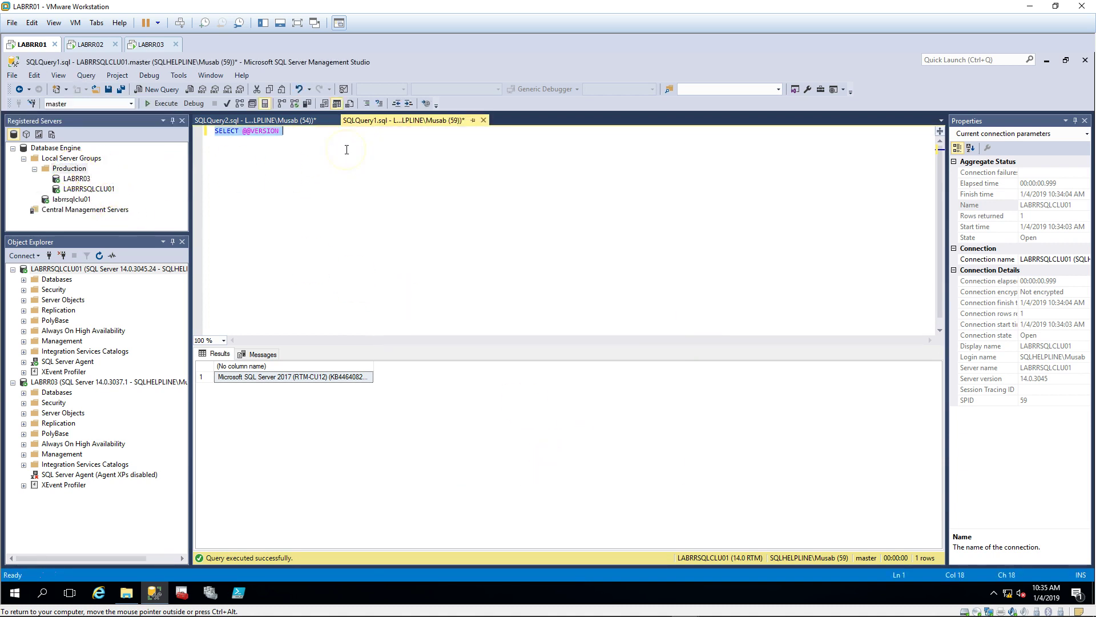
click(71, 170)
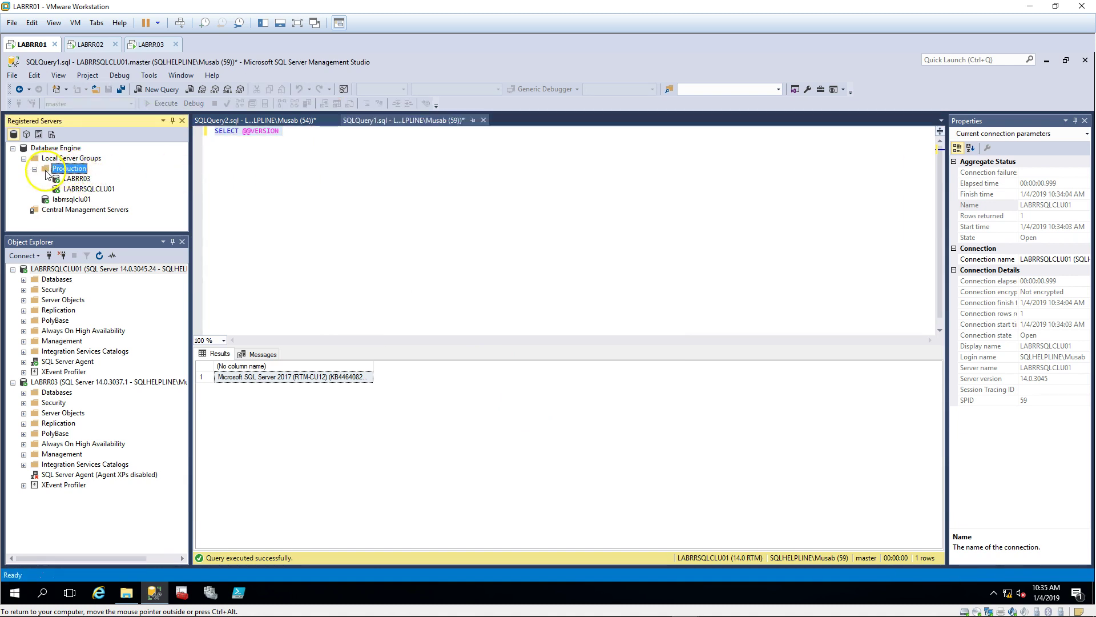
right_click(58, 171)
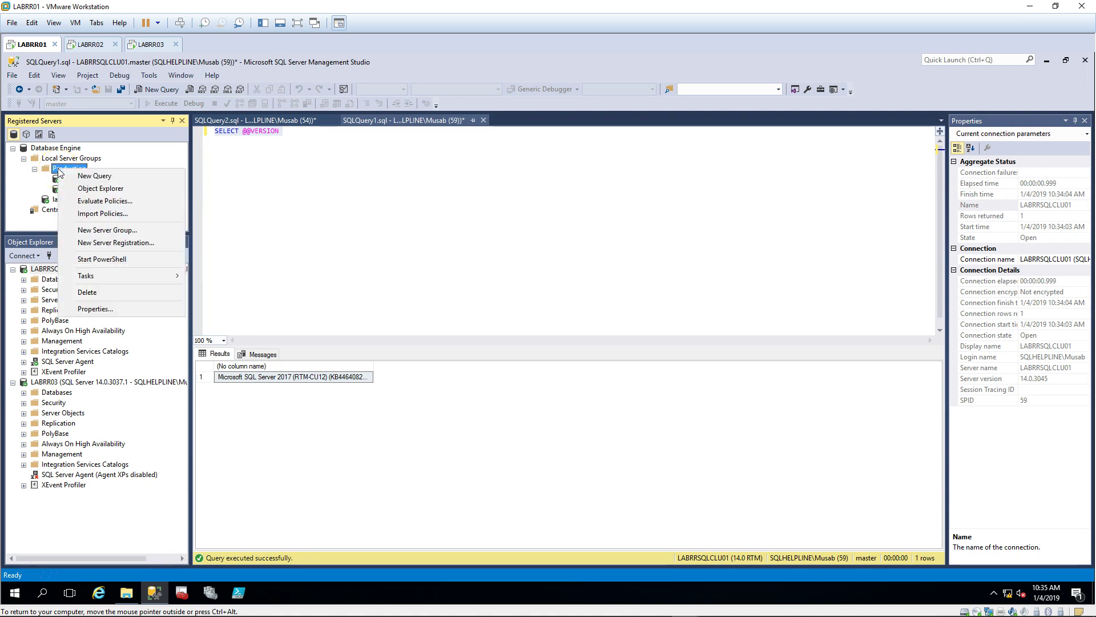
click(91, 175)
key(ctrl+v)
click(335, 190)
key(F5)
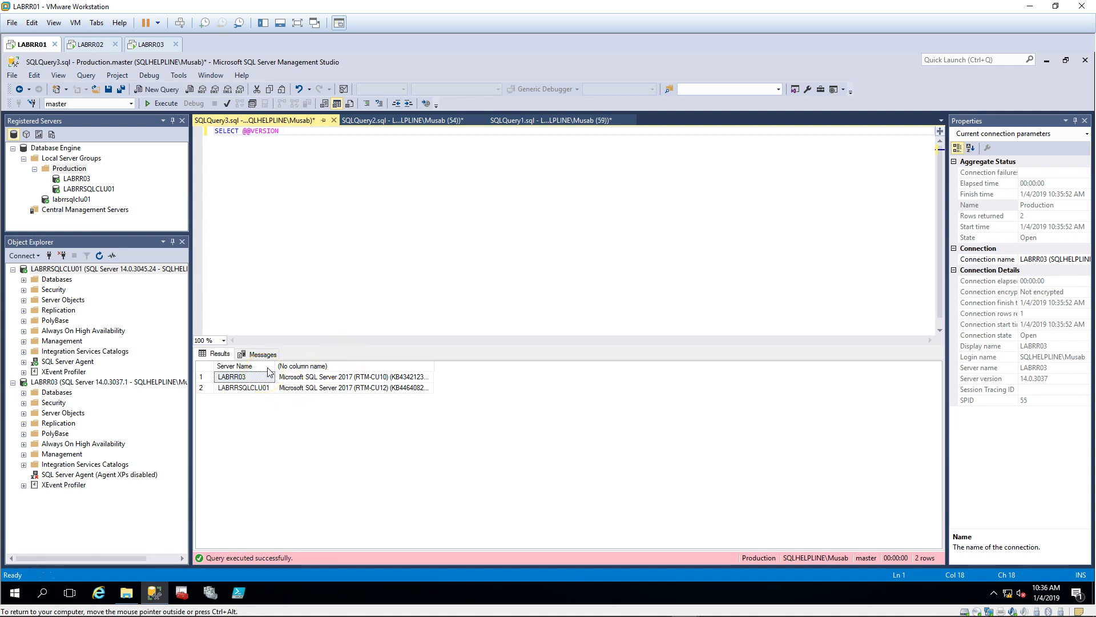
Widen the version column in the results to its full text and compare the rows for LABRR03 and LABRRSQLCLU01.
click(243, 377)
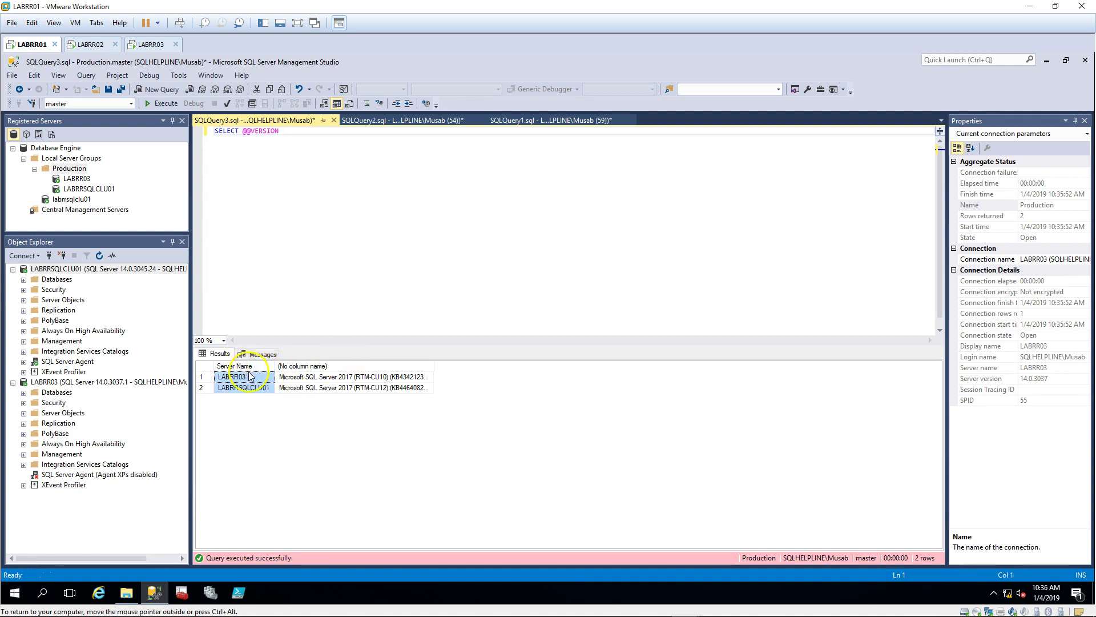
double_click(431, 366)
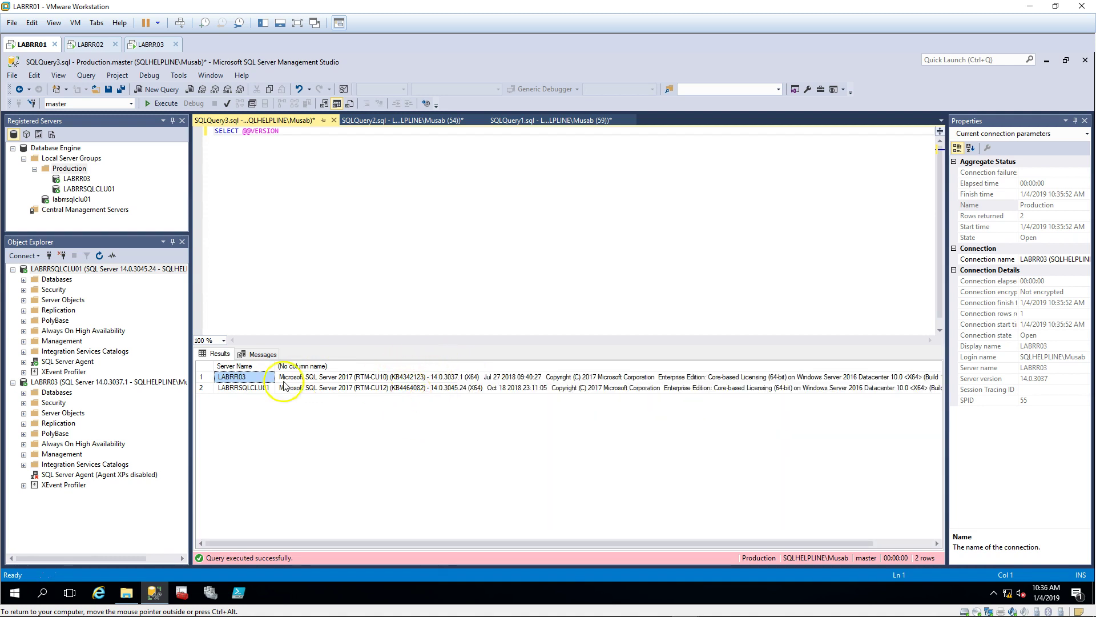
click(242, 388)
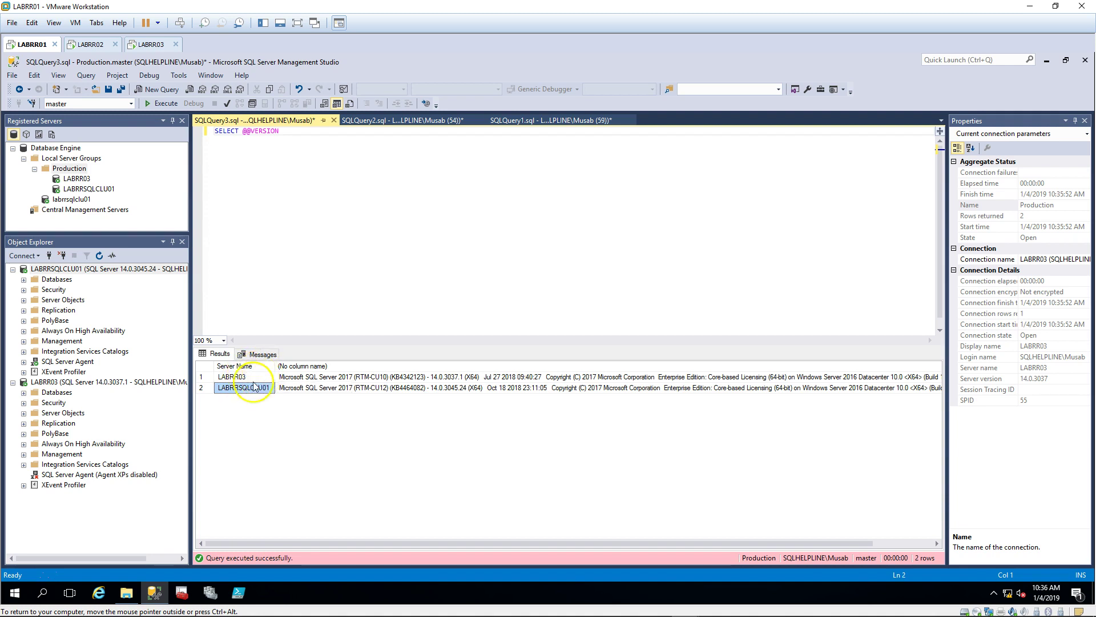
click(251, 377)
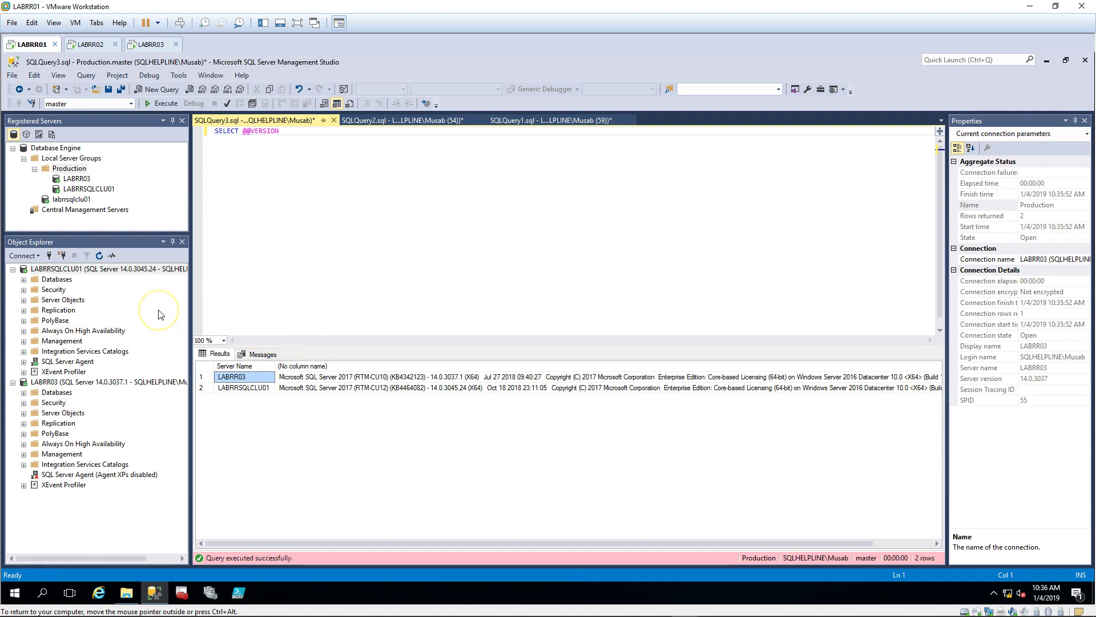
Disconnect the servers in Object Explorer and reconnect all servers of the Production group there at once.
double_click(54, 268)
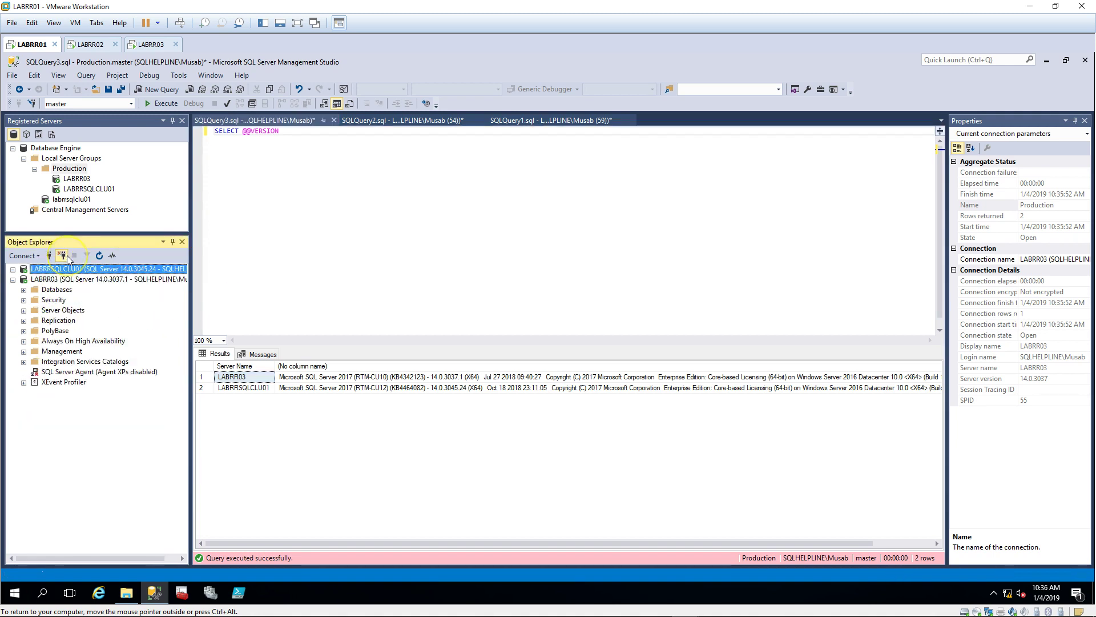
click(63, 256)
right_click(79, 171)
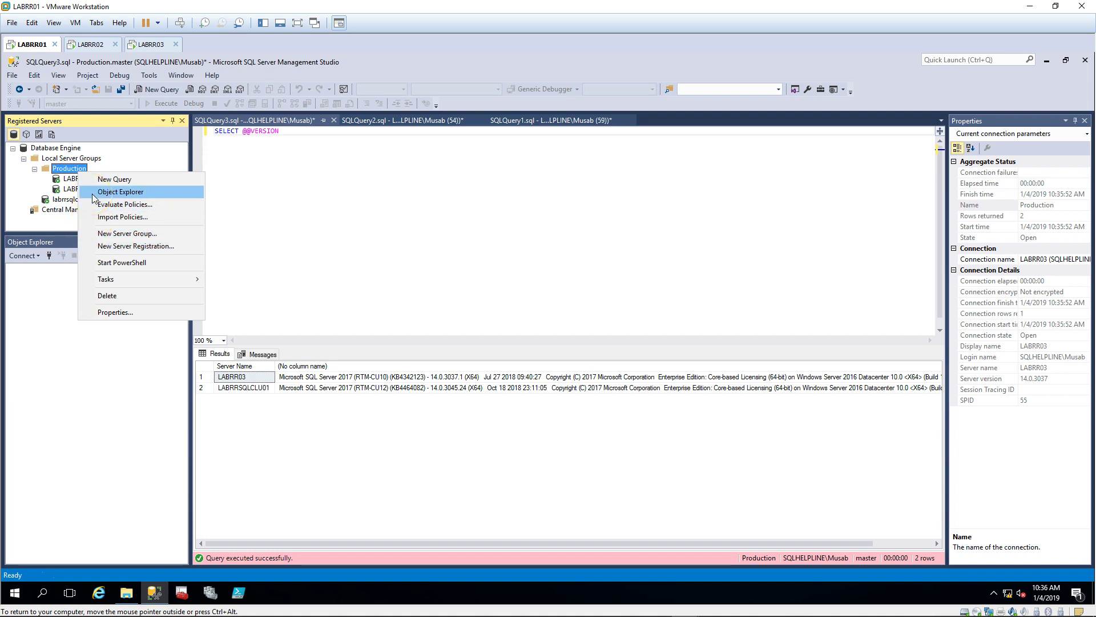
click(92, 193)
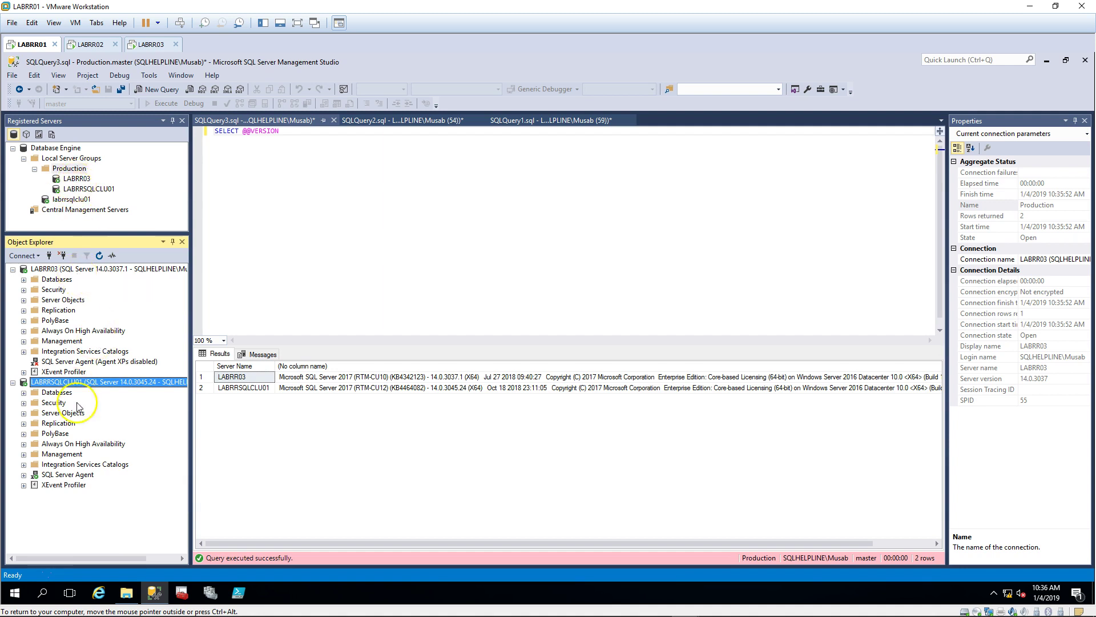
click(336, 246)
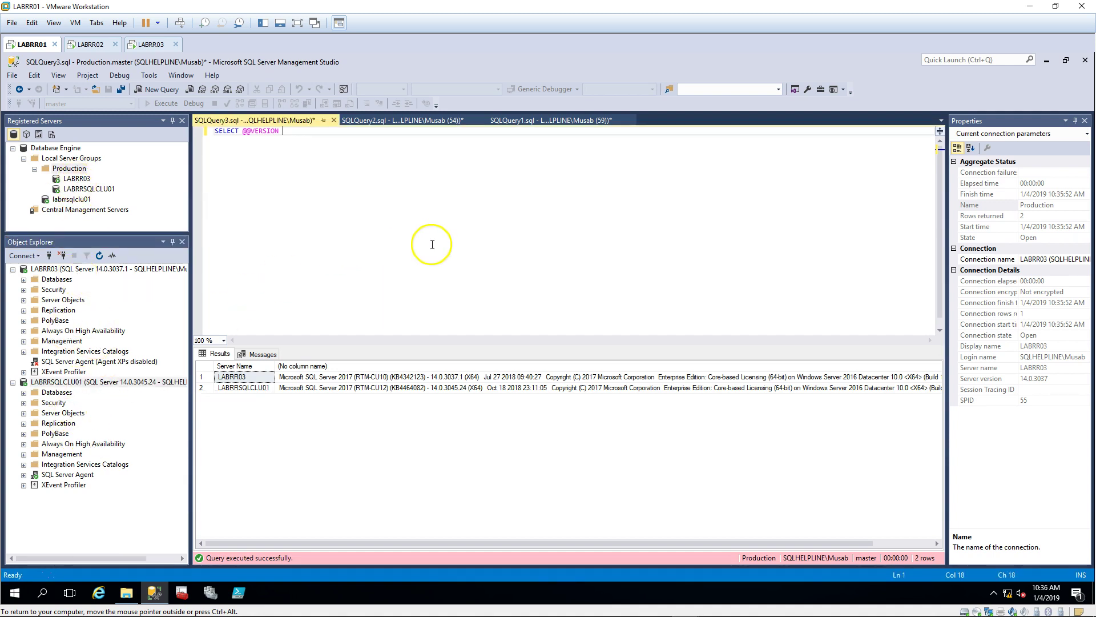
Install Remote Desktop Connection Manager from rdcman.msi in the Downloads folder, accepting the license terms and allowing the changes.
click(1047, 61)
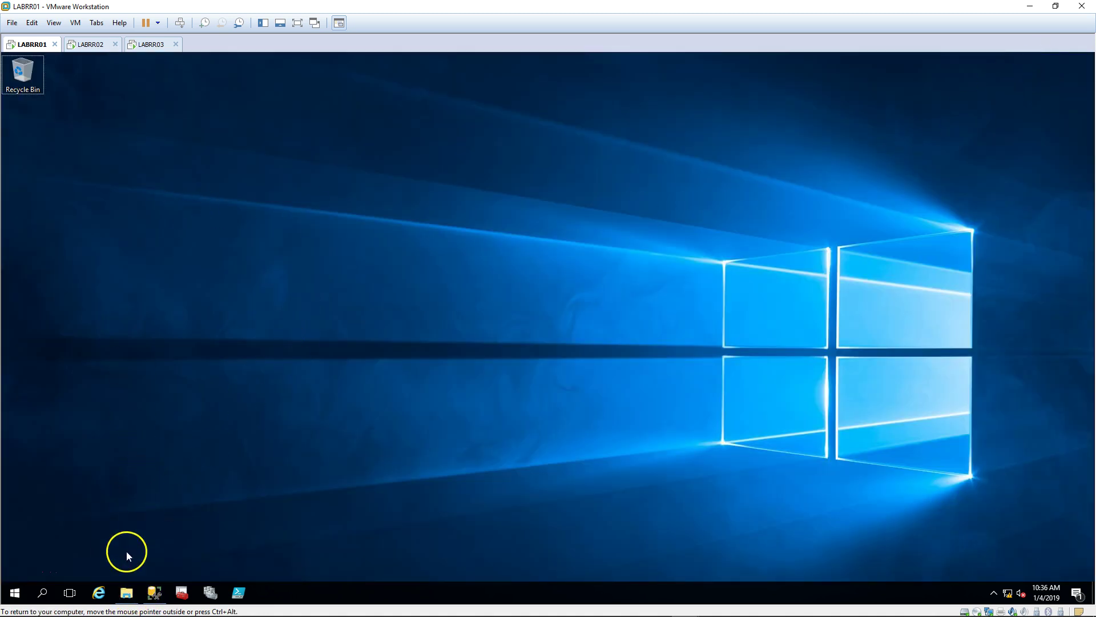
click(126, 592)
double_click(143, 178)
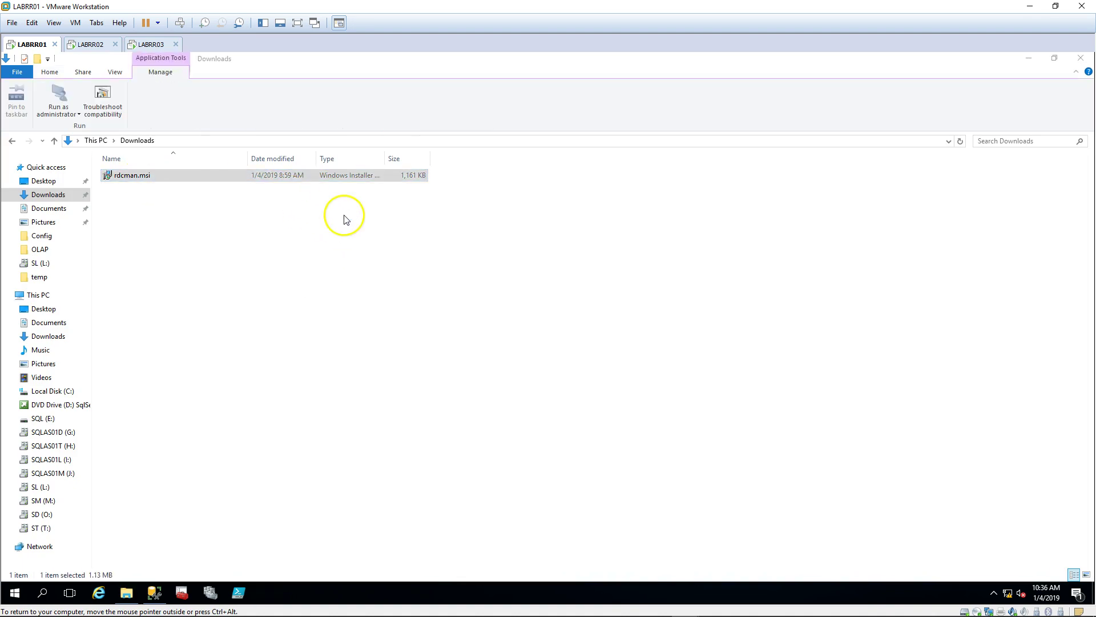
click(595, 417)
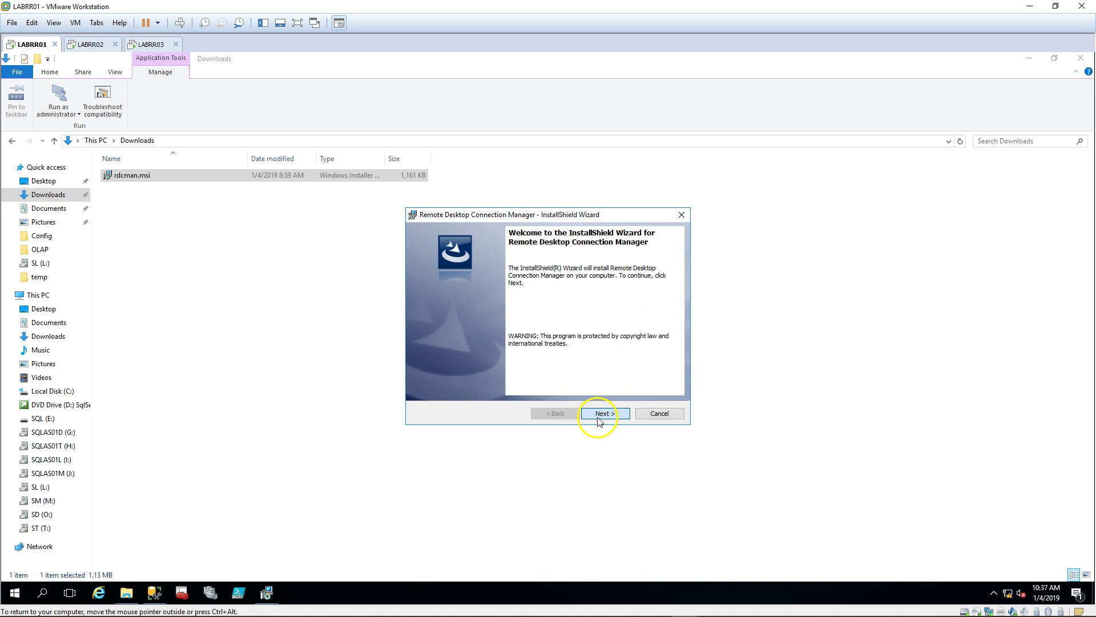
click(506, 375)
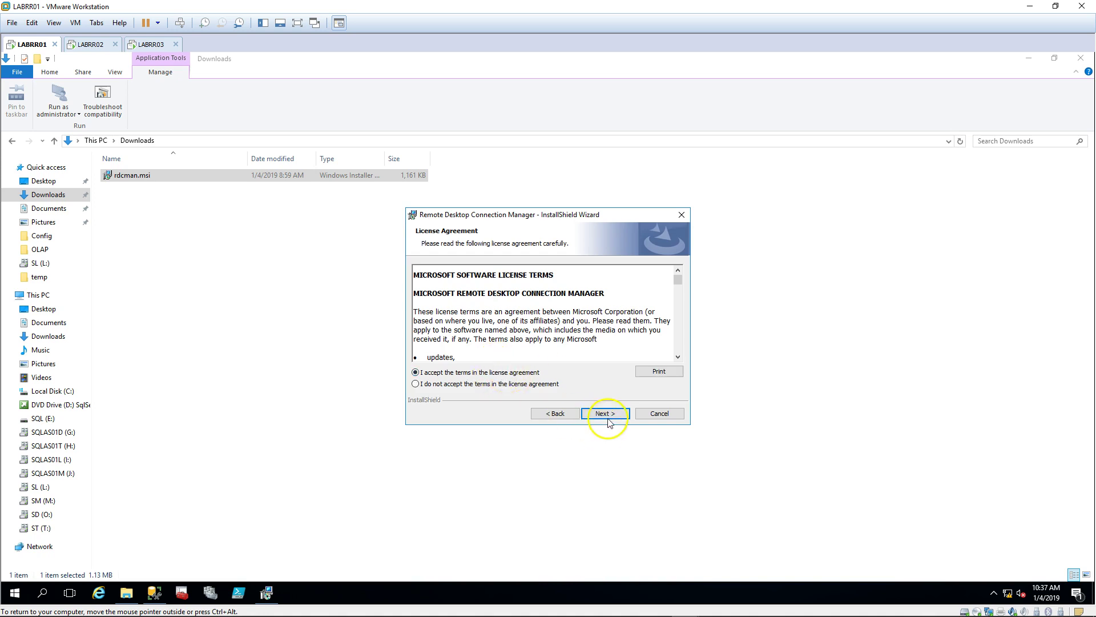
click(604, 416)
click(609, 415)
click(609, 415)
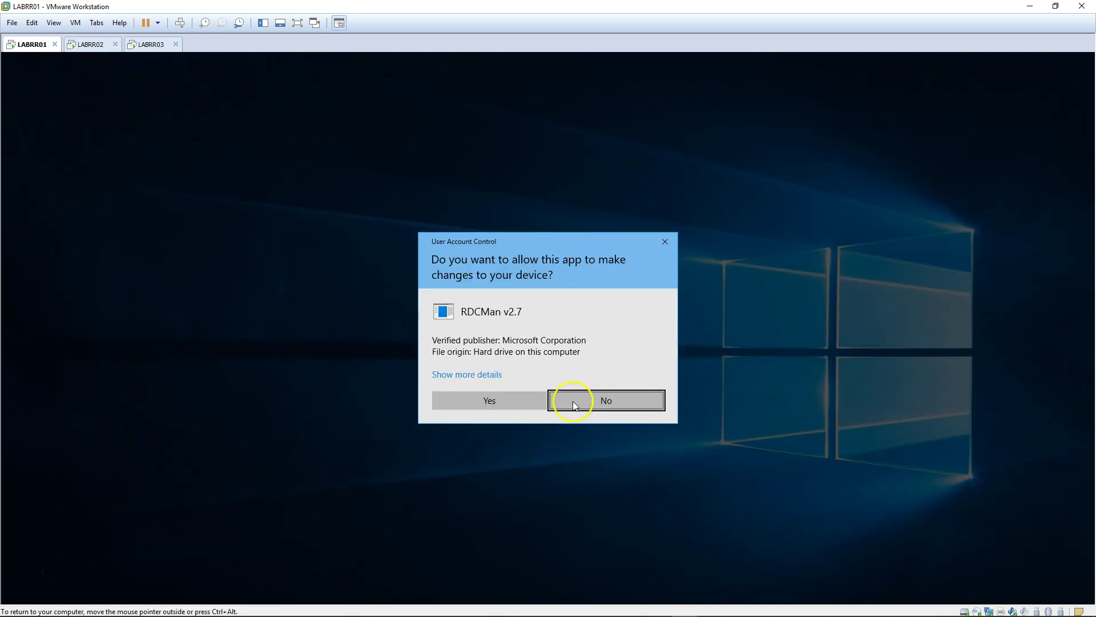
click(522, 397)
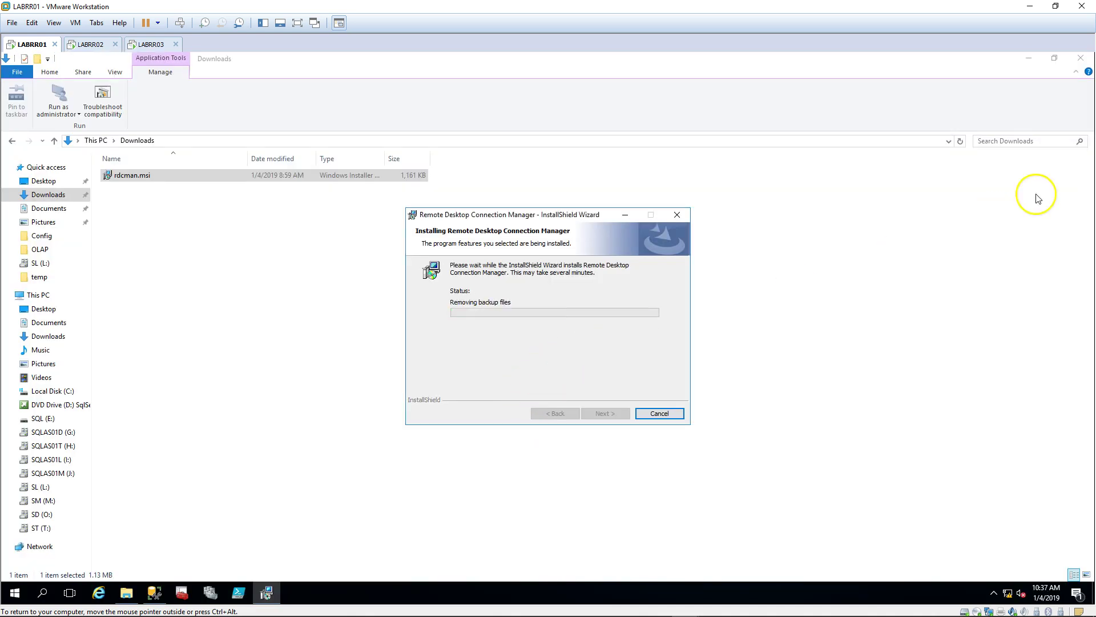
click(1029, 58)
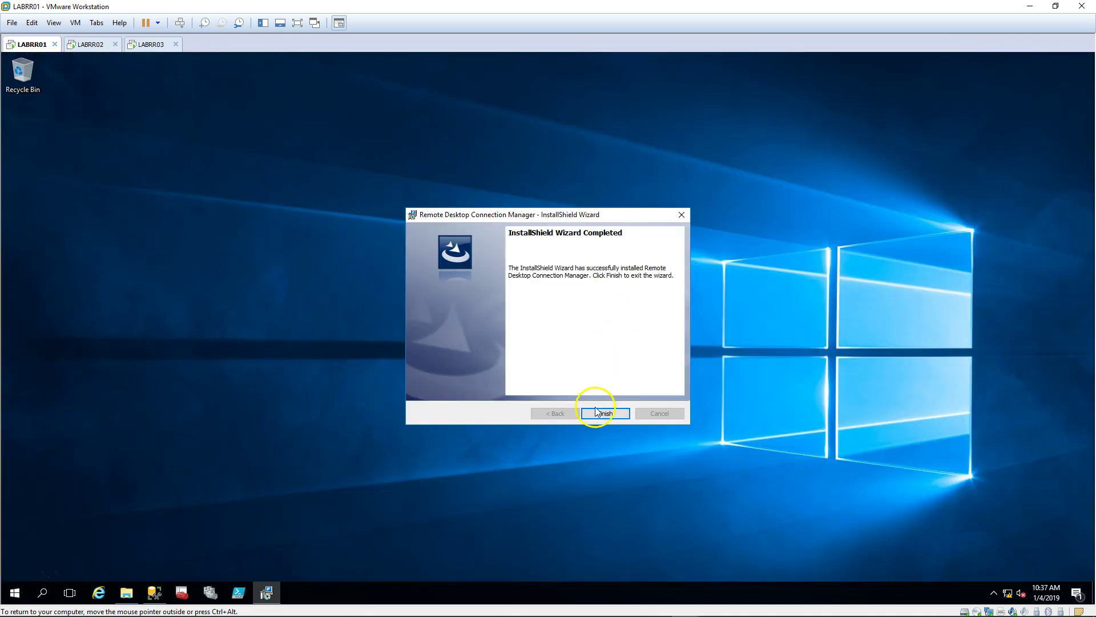
click(624, 416)
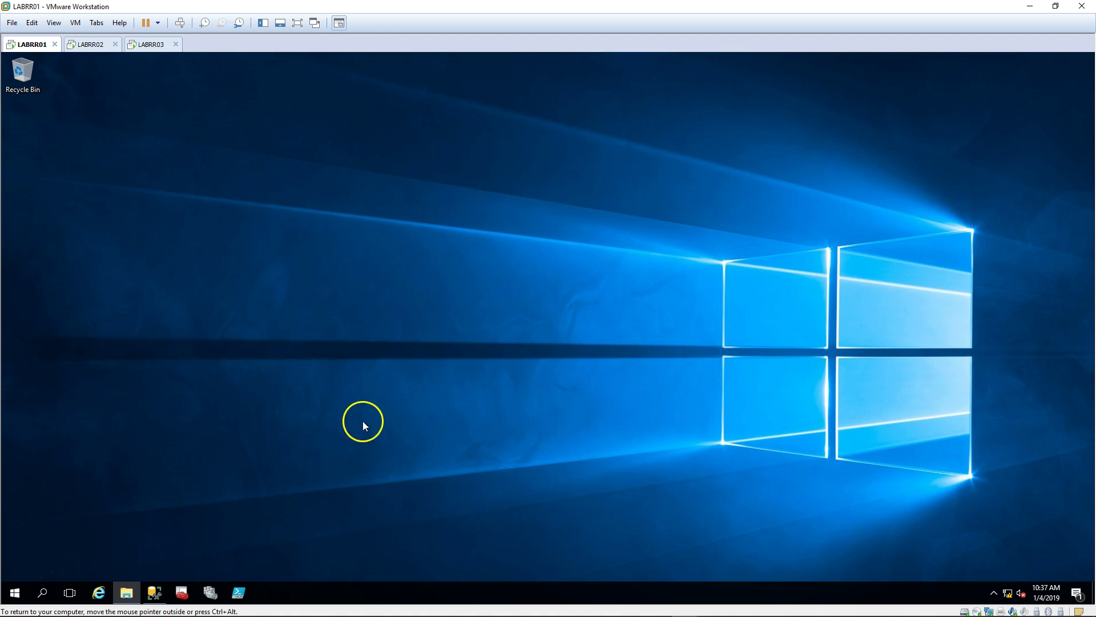
Pin the newly installed Remote Desktop Connection Manager to the taskbar.
click(14, 594)
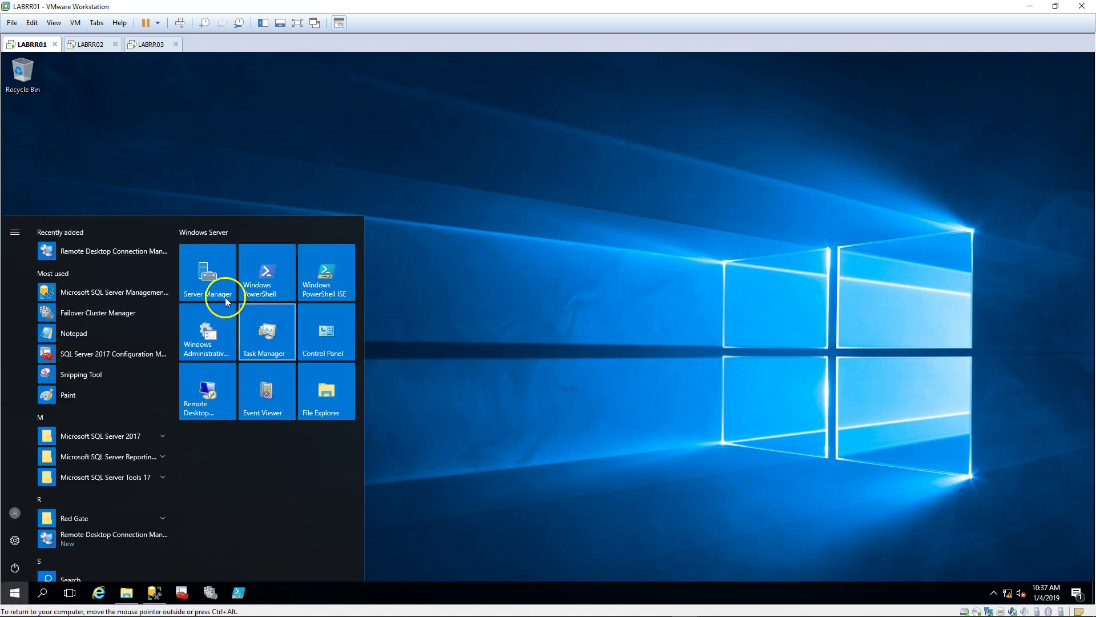
right_click(126, 255)
mouse_move(201, 289)
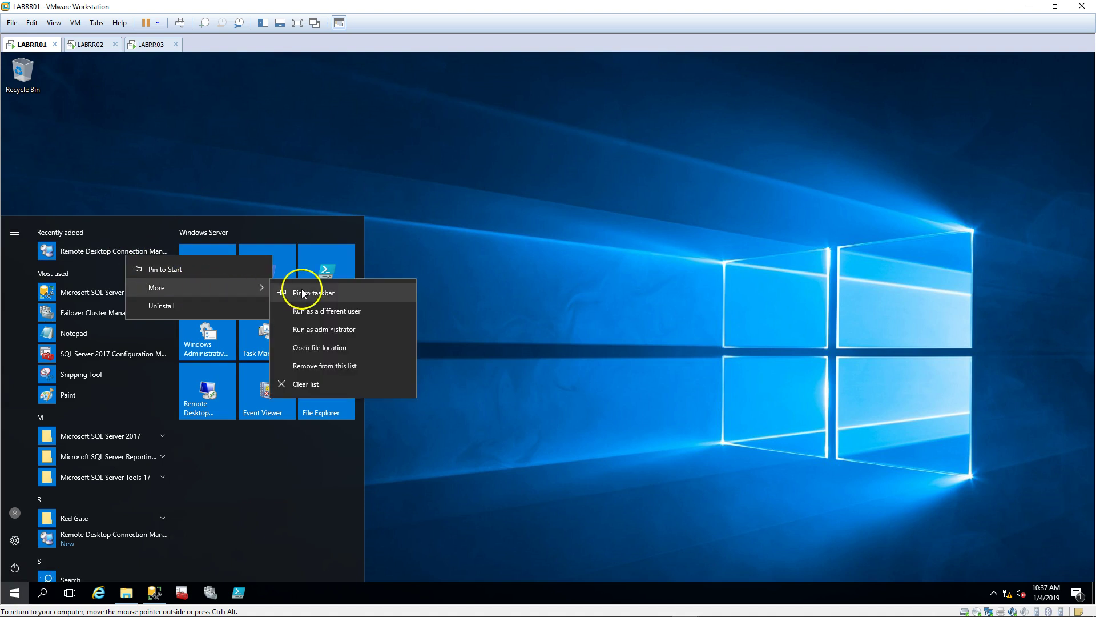
click(302, 293)
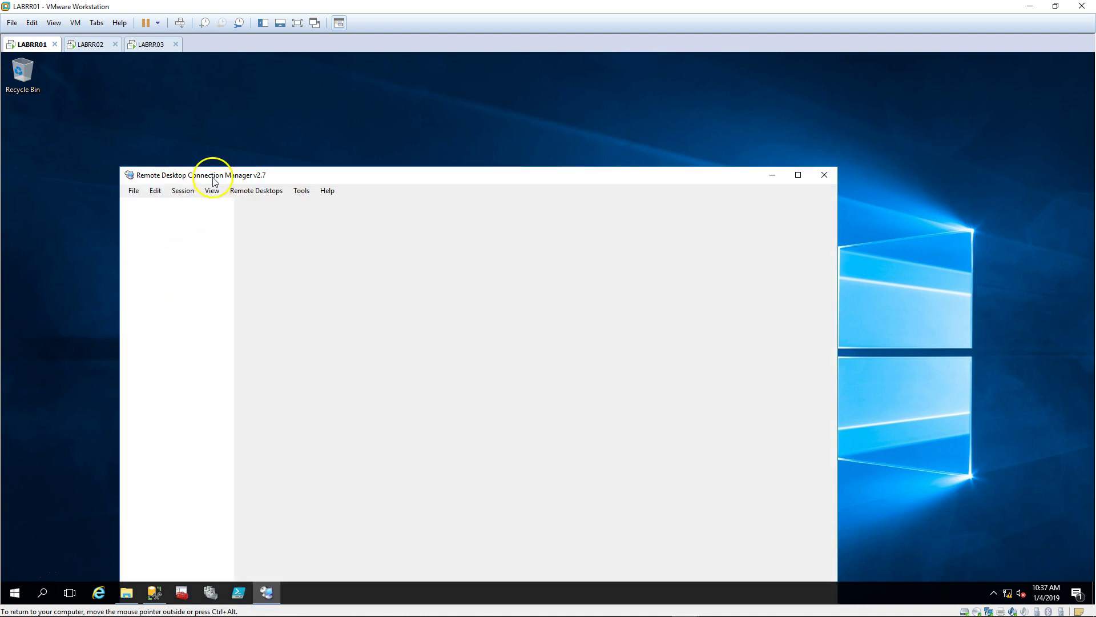
Maximize Remote Desktop Connection Manager and create a new connection file named Sample.
double_click(211, 174)
click(15, 72)
click(17, 84)
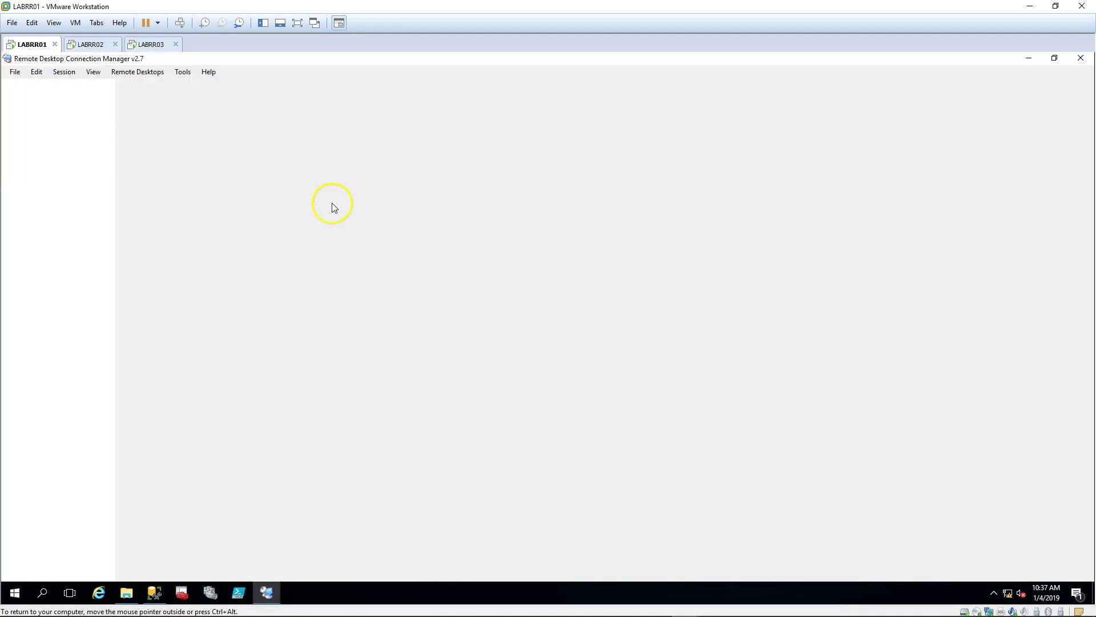
text(Sample)
key(Return)
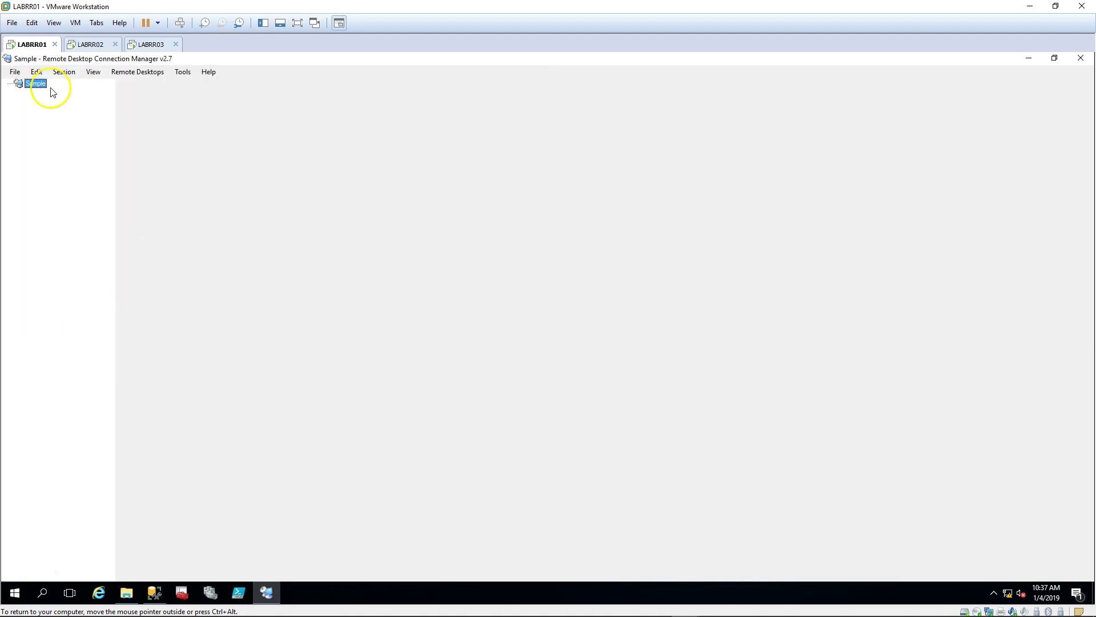
Add a group named Production under Sample.
right_click(27, 86)
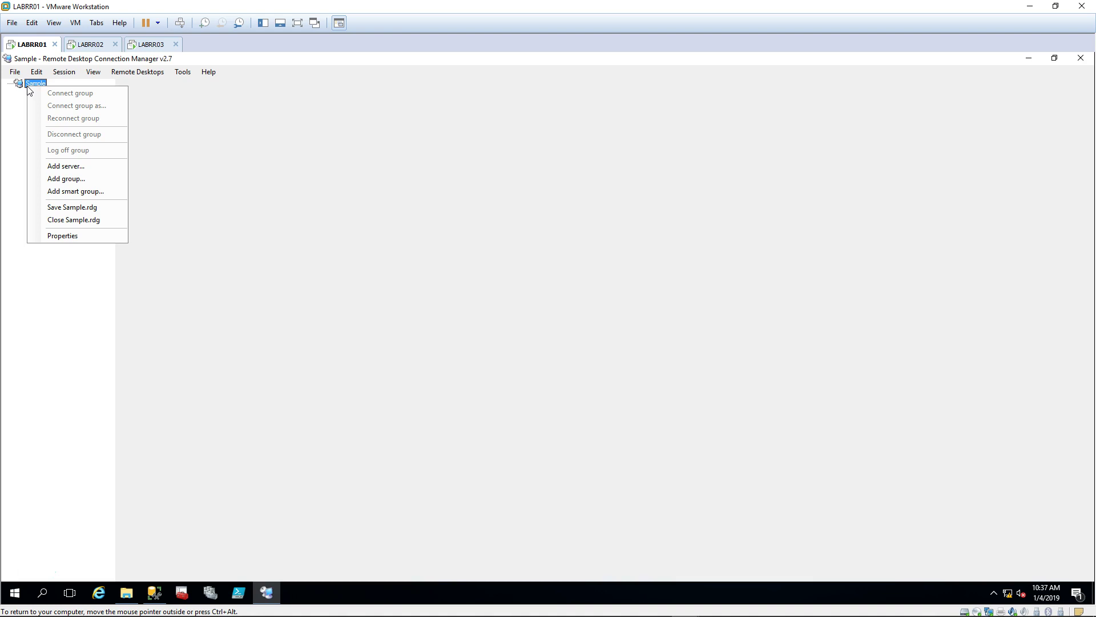
click(54, 179)
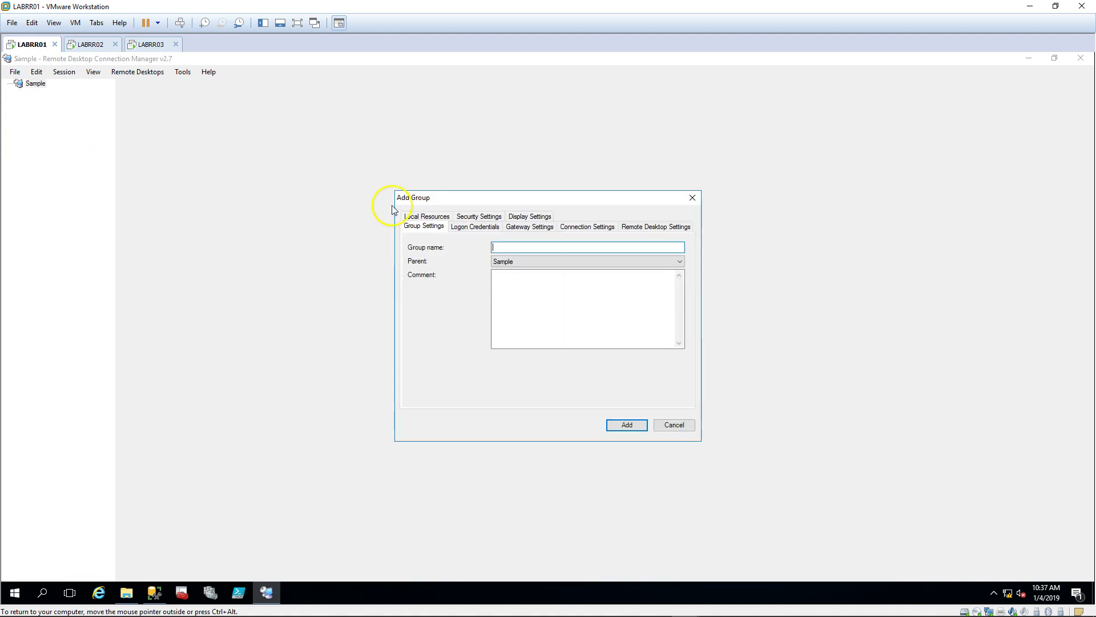
text(Production)
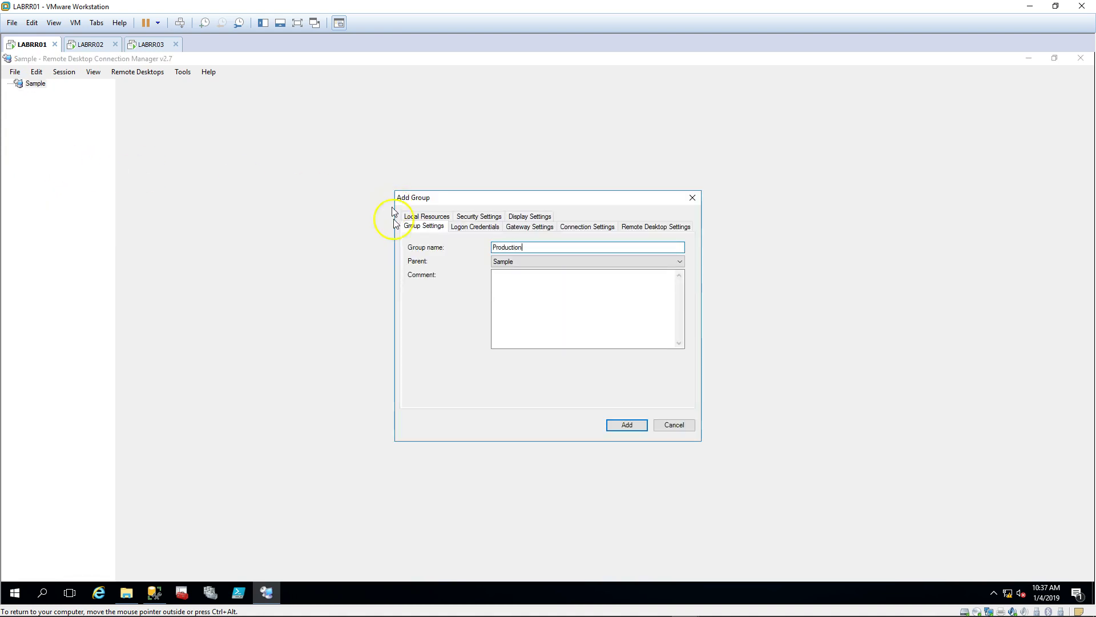
click(627, 425)
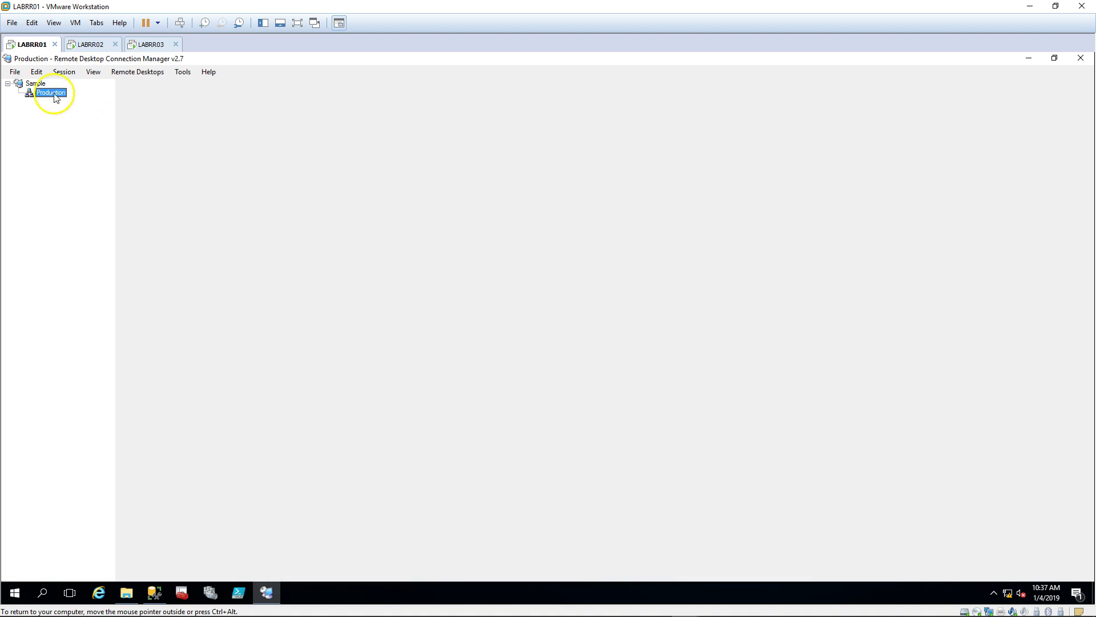
Check the server names in SQL Server Management Studio, and add the server LABRR01 to the Production group in Remote Desktop Connection Manager.
right_click(53, 92)
click(154, 592)
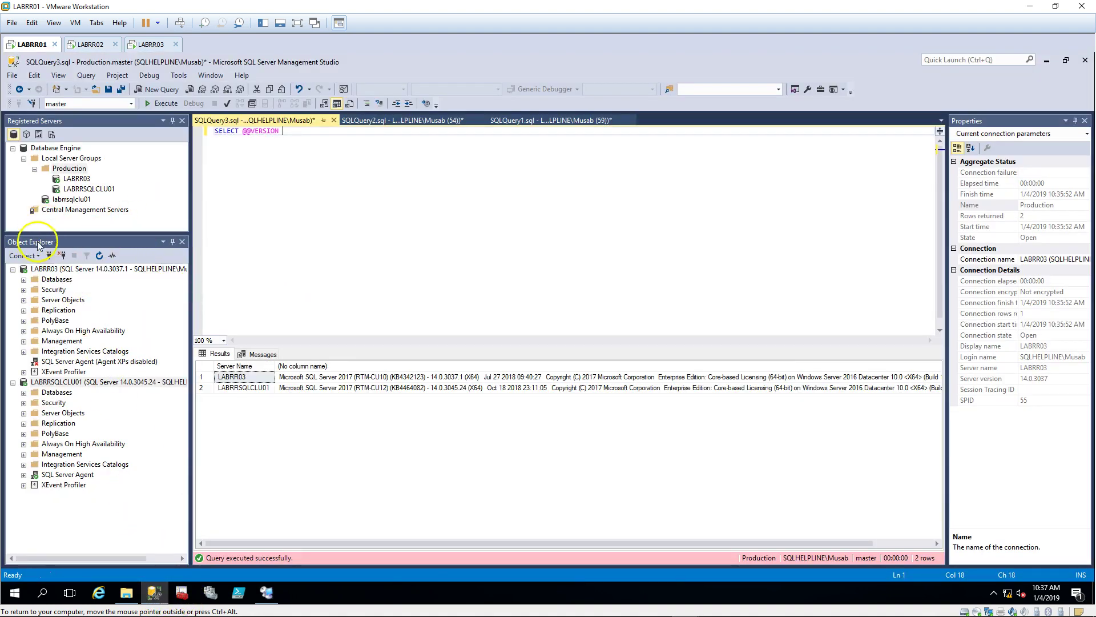
click(235, 378)
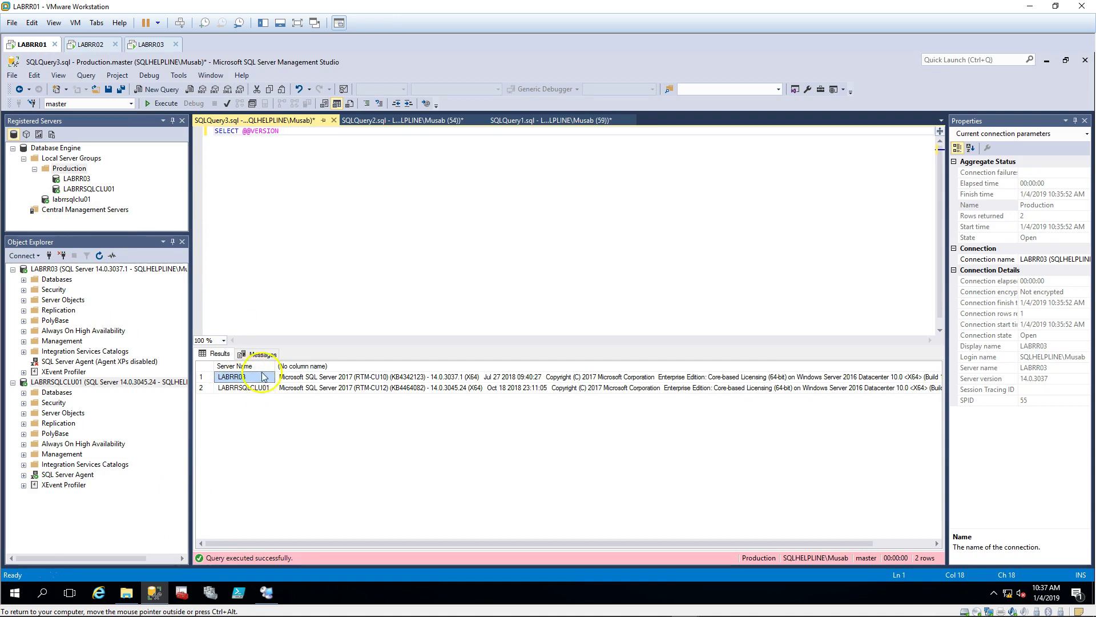
click(1047, 60)
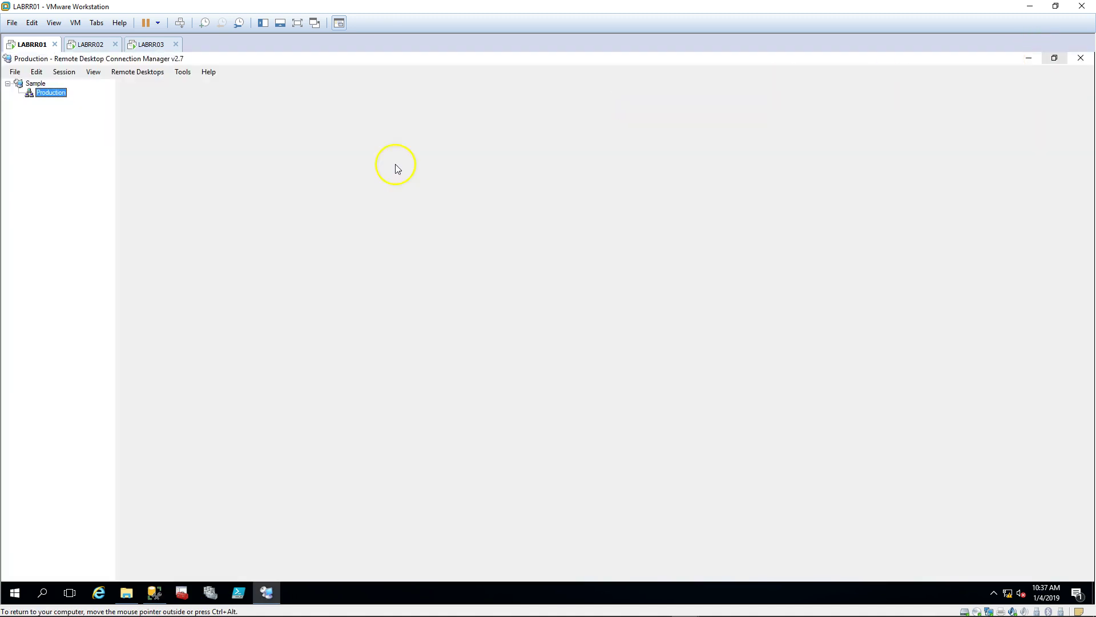
right_click(50, 93)
click(95, 171)
text(LABRR03)
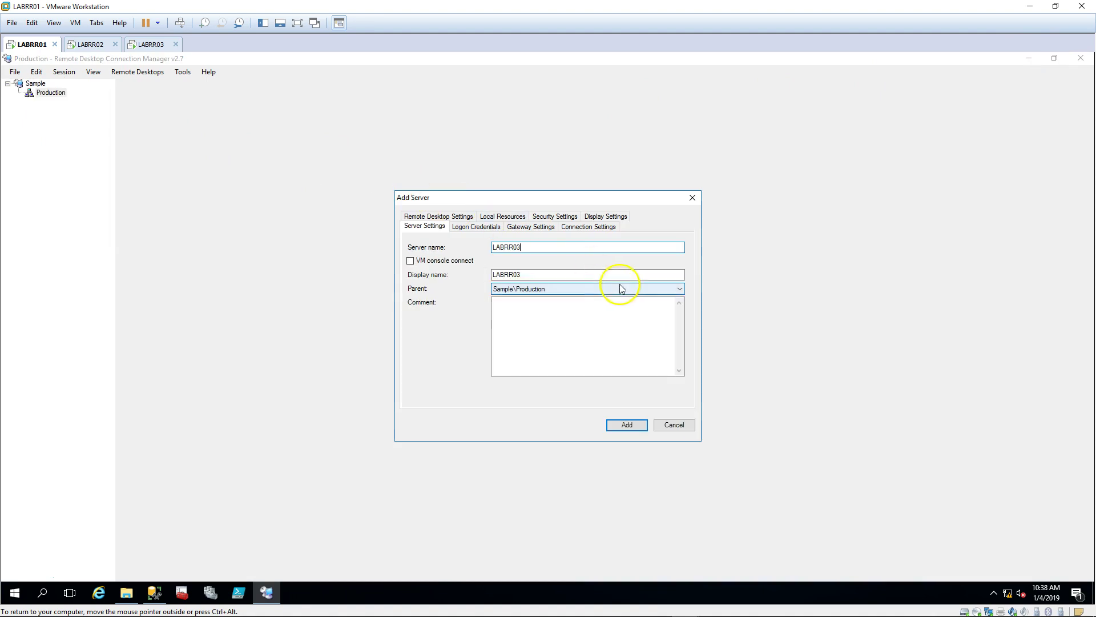
click(633, 426)
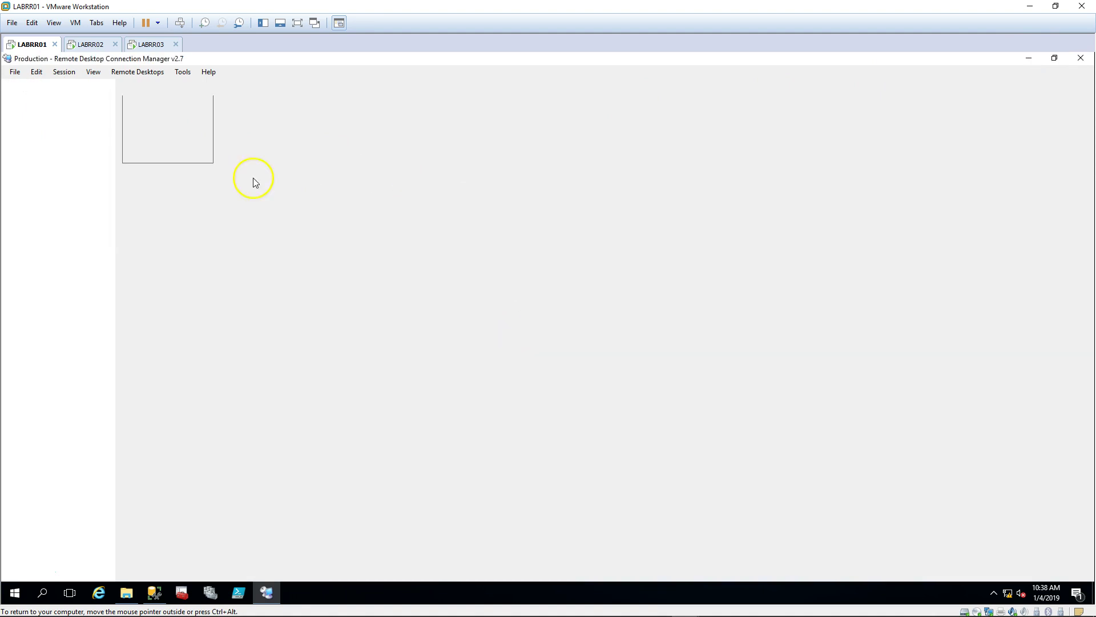
Add the servers LABRR02 and LABRR03 to the Production group.
right_click(50, 93)
click(92, 174)
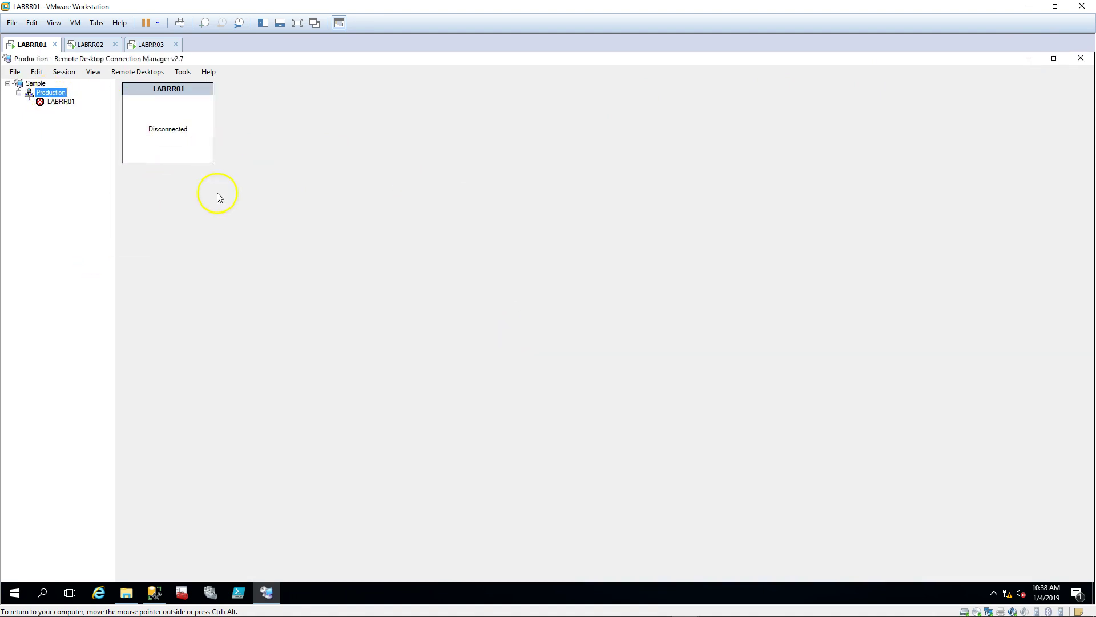
text(LABRR03)
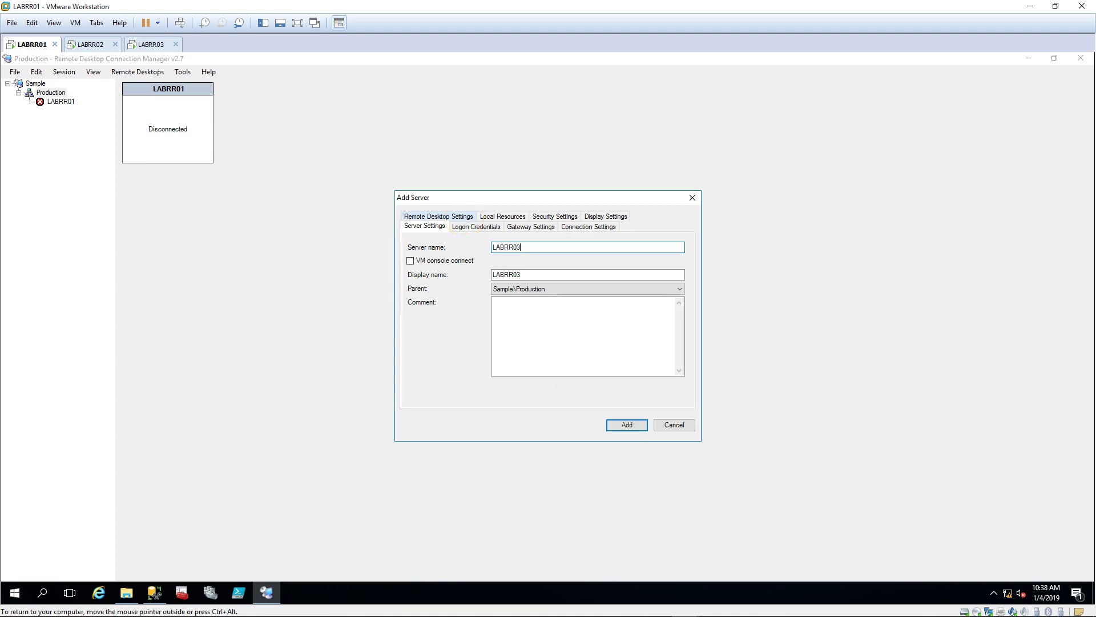
click(627, 426)
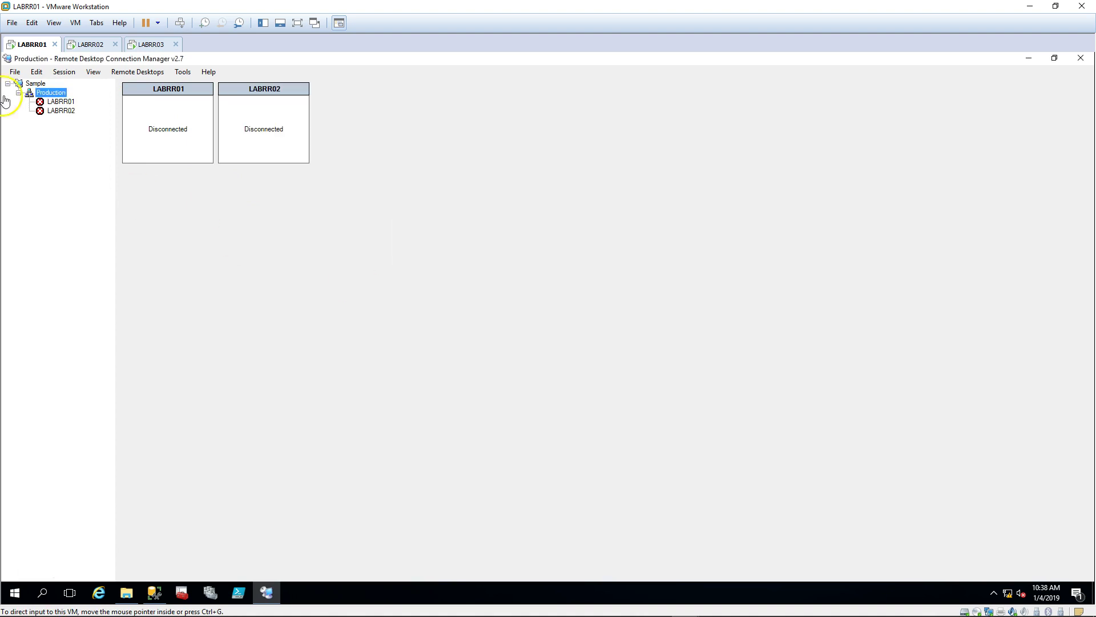
right_click(50, 93)
click(95, 171)
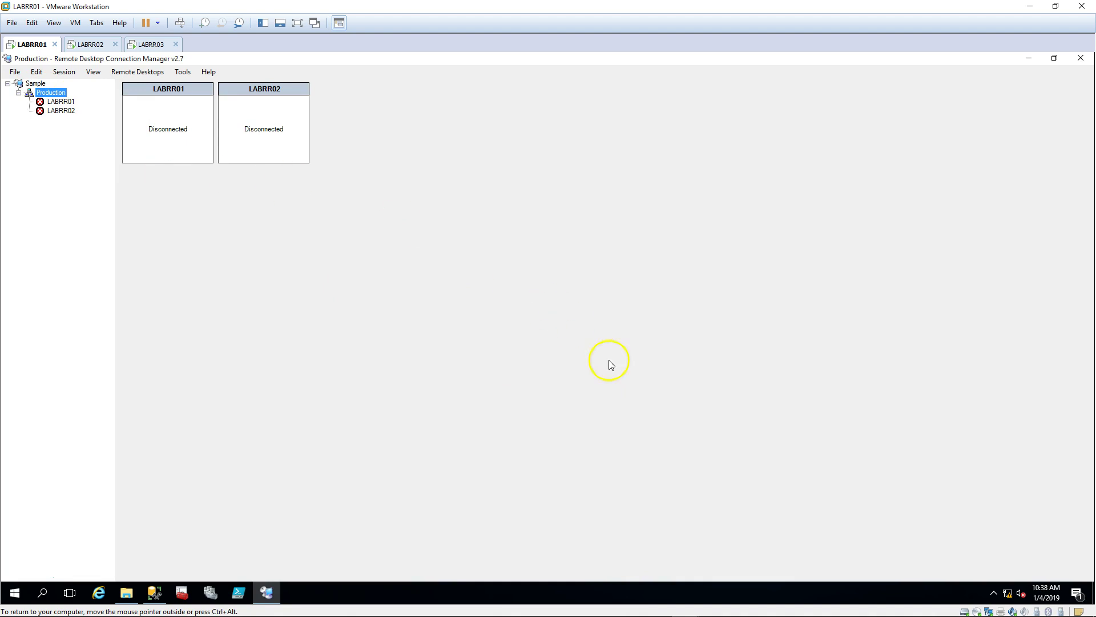
text(LABRR03)
click(626, 426)
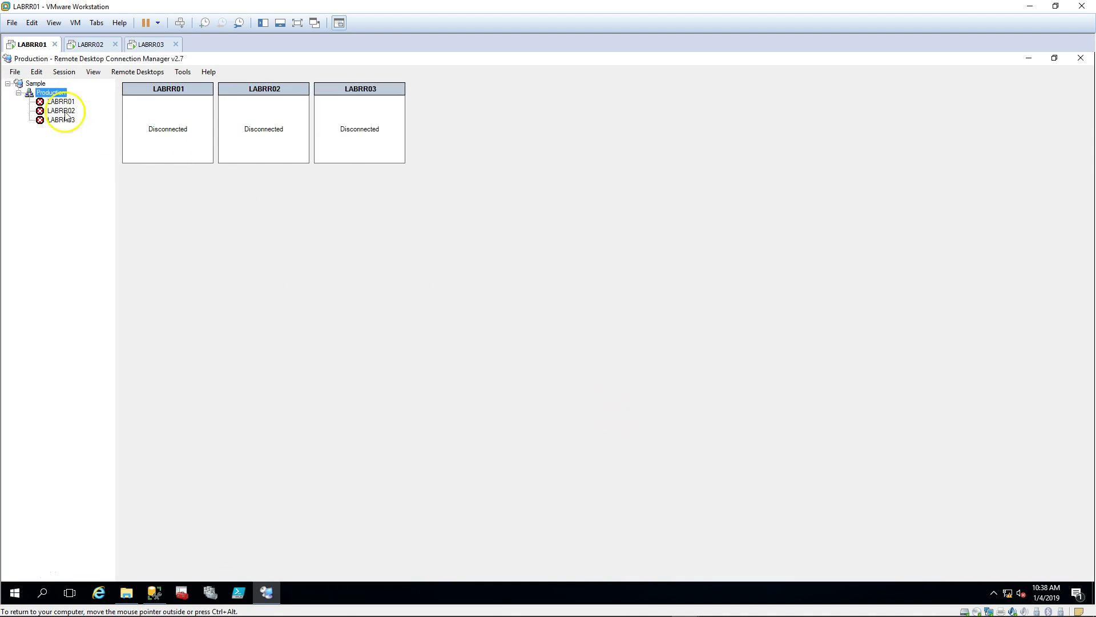
Give the Production group its own logon credentials instead of inherited ones, entering the account password and saving them as a profile in Sample.
right_click(49, 92)
click(88, 239)
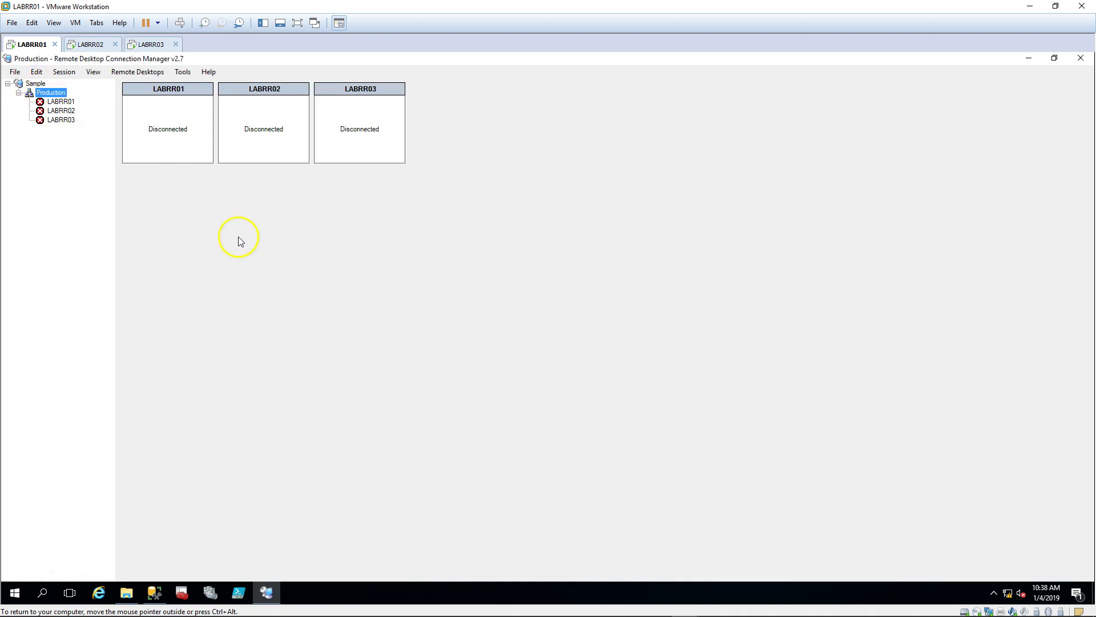
click(479, 226)
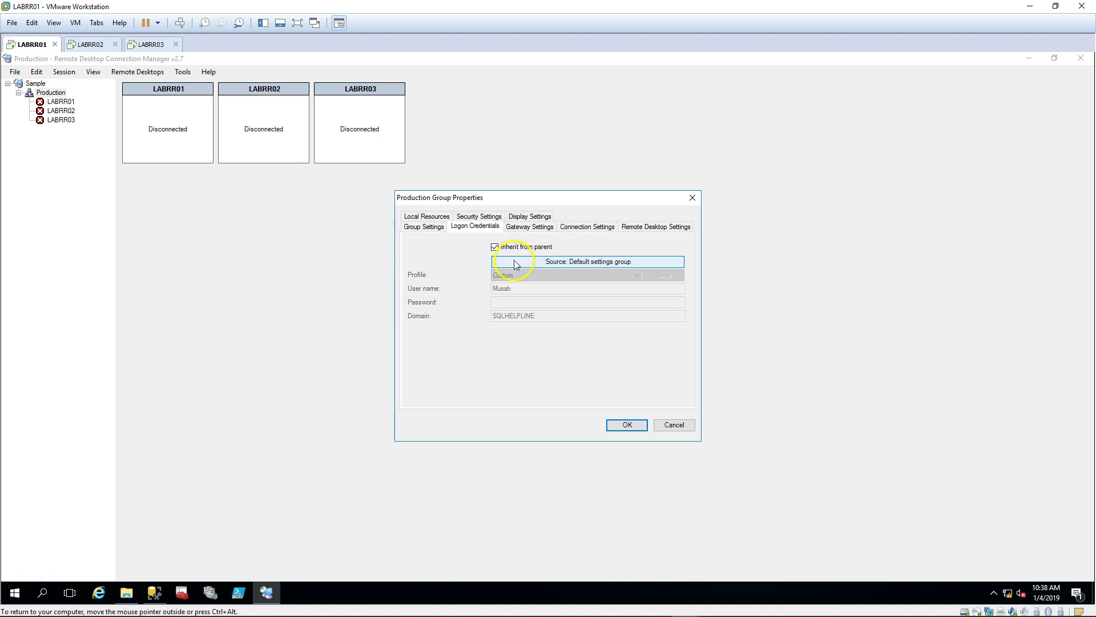
click(494, 247)
click(568, 302)
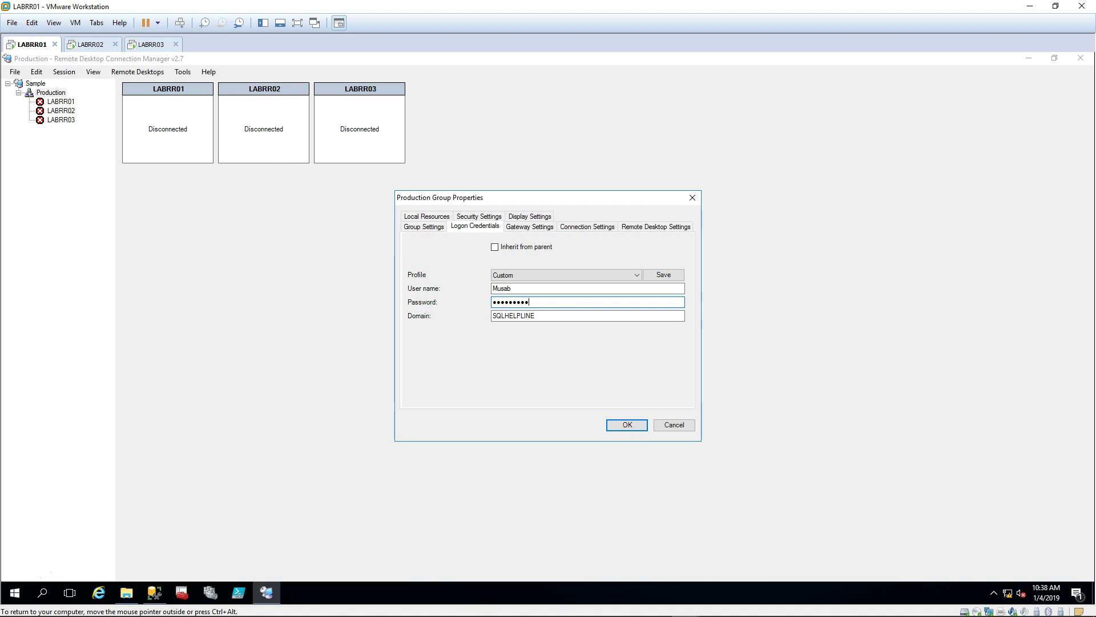
click(676, 275)
click(617, 339)
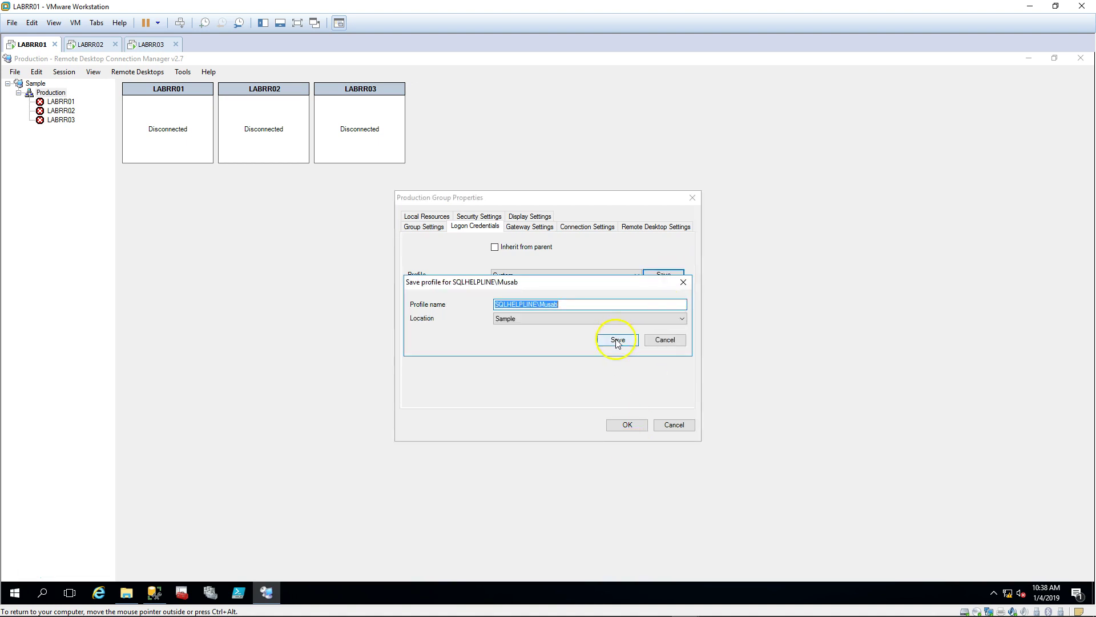
click(628, 425)
Try to connect all servers in the Production group, and check the sessions of LABRR01, LABRR02 and LABRR03.
right_click(61, 93)
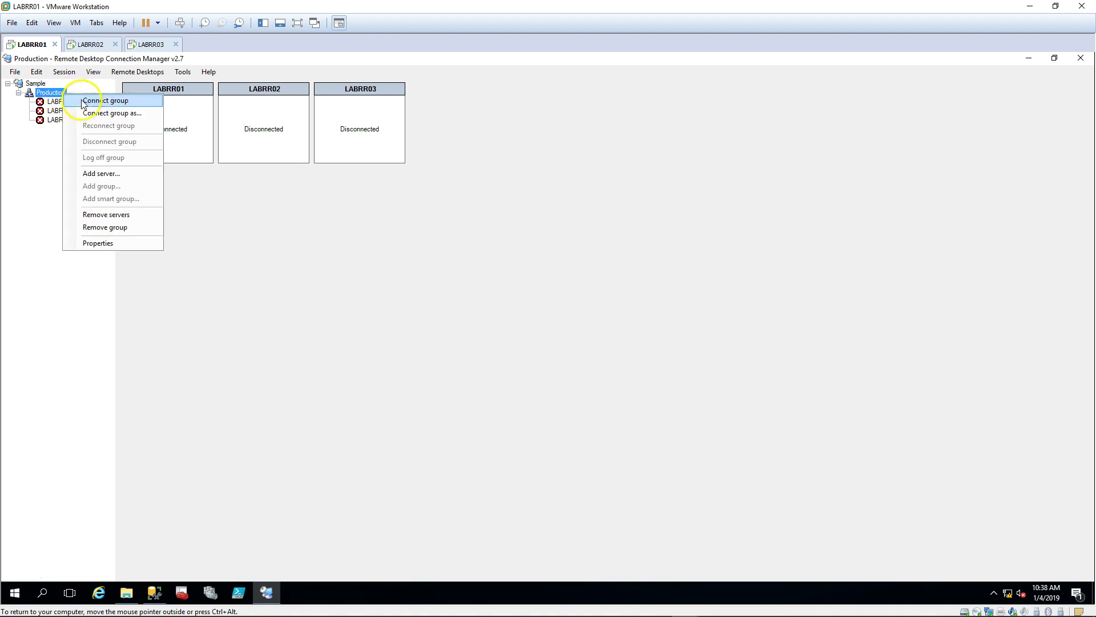
click(86, 98)
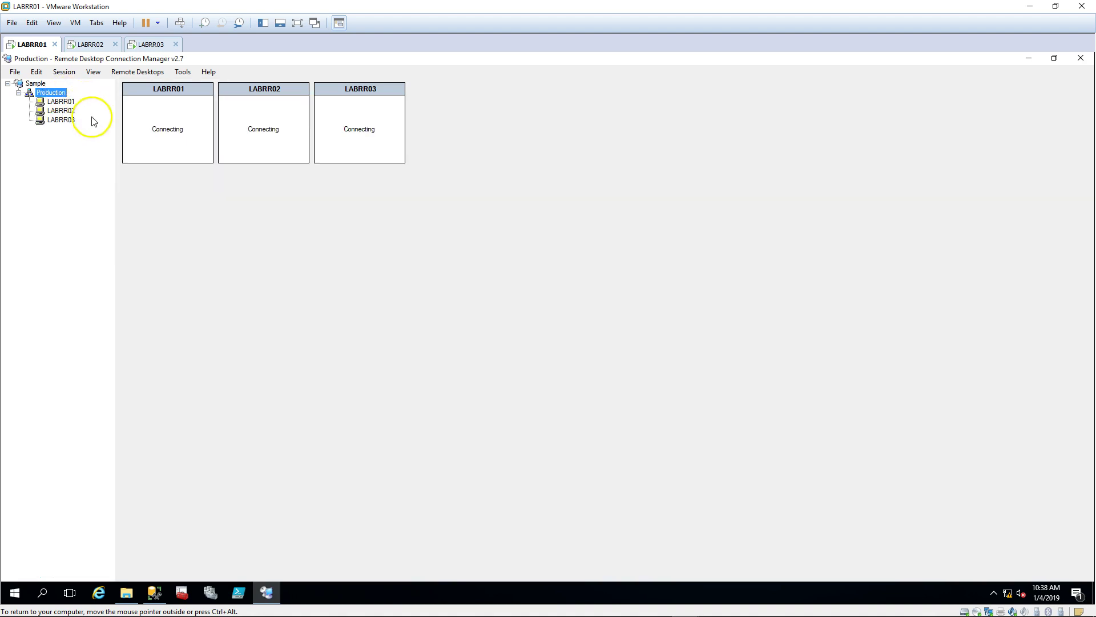
click(56, 104)
click(57, 111)
click(56, 120)
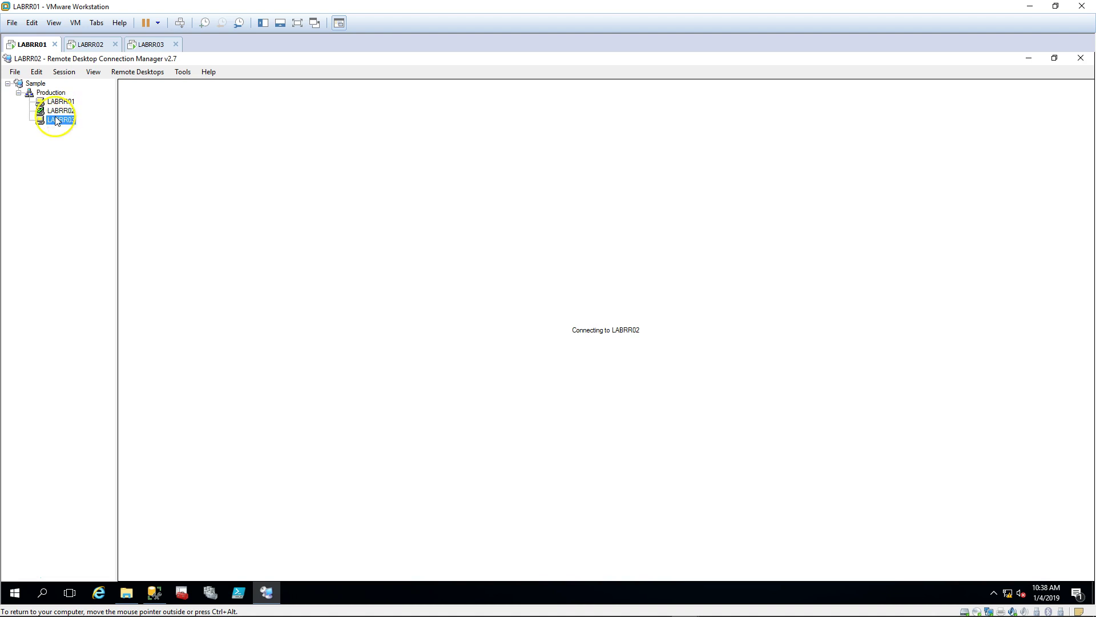
click(62, 113)
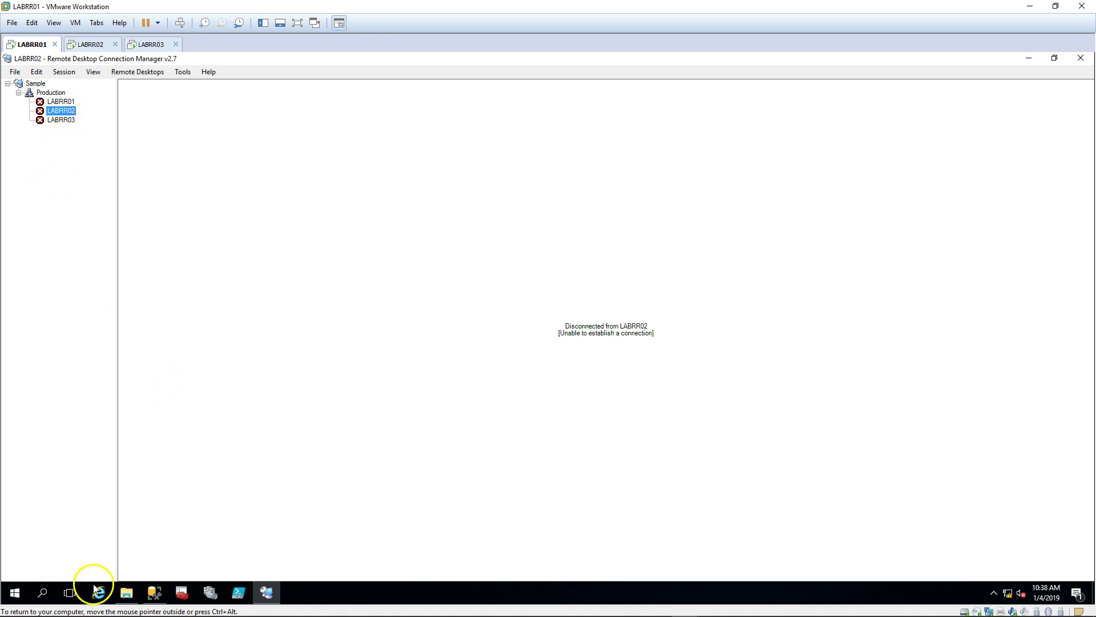
Try to connect directly to LABRR02 with the Windows Remote Desktop Connection client, and close the client.
click(13, 594)
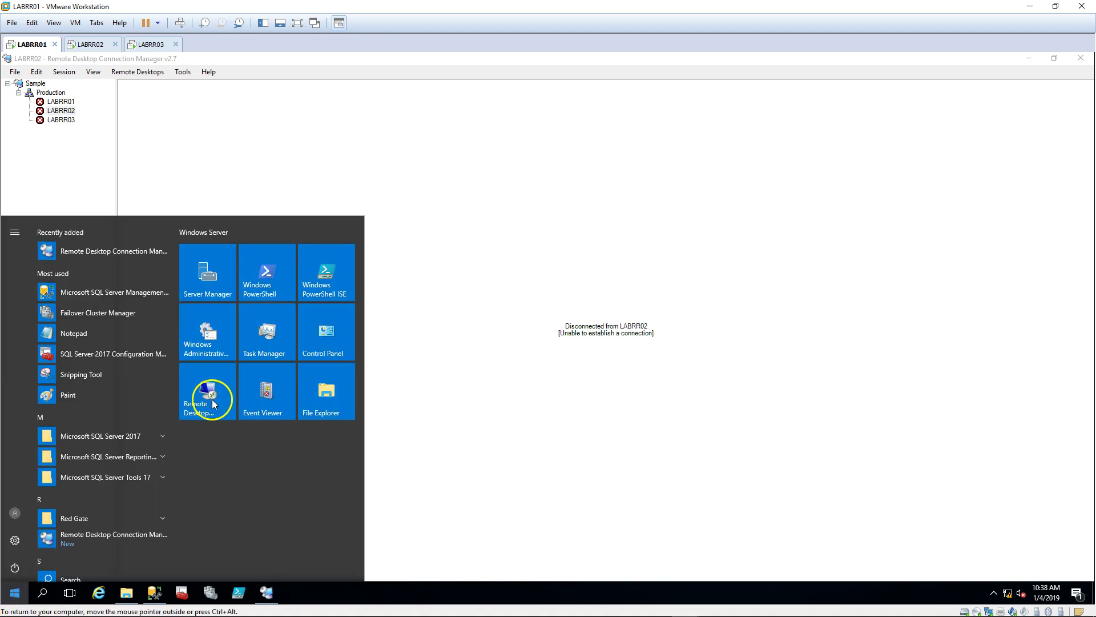
click(212, 399)
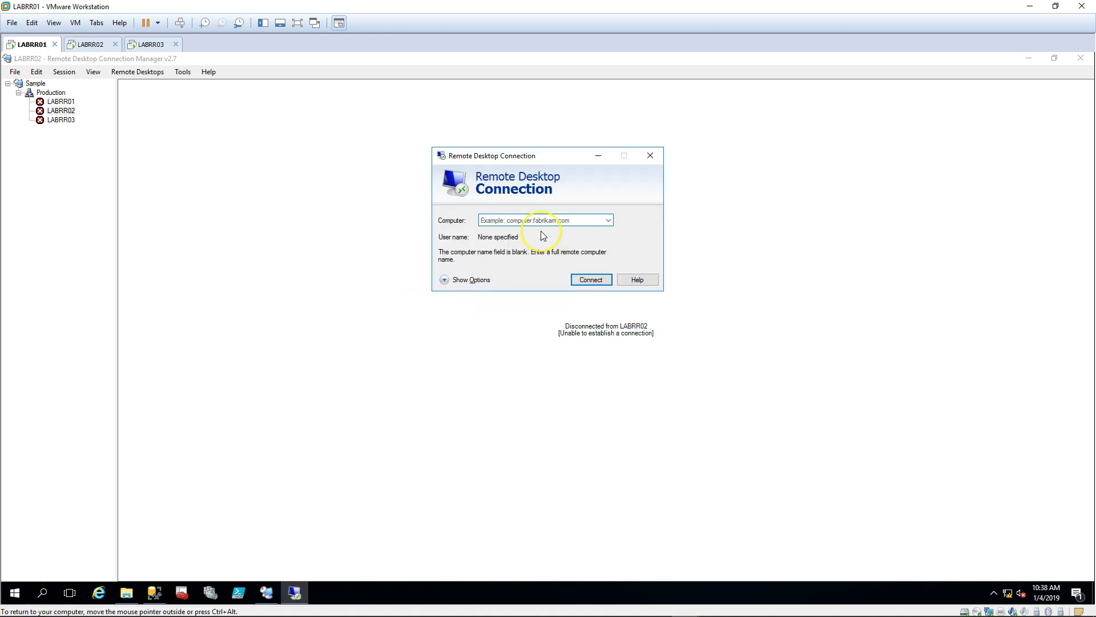
text(LABRR02)
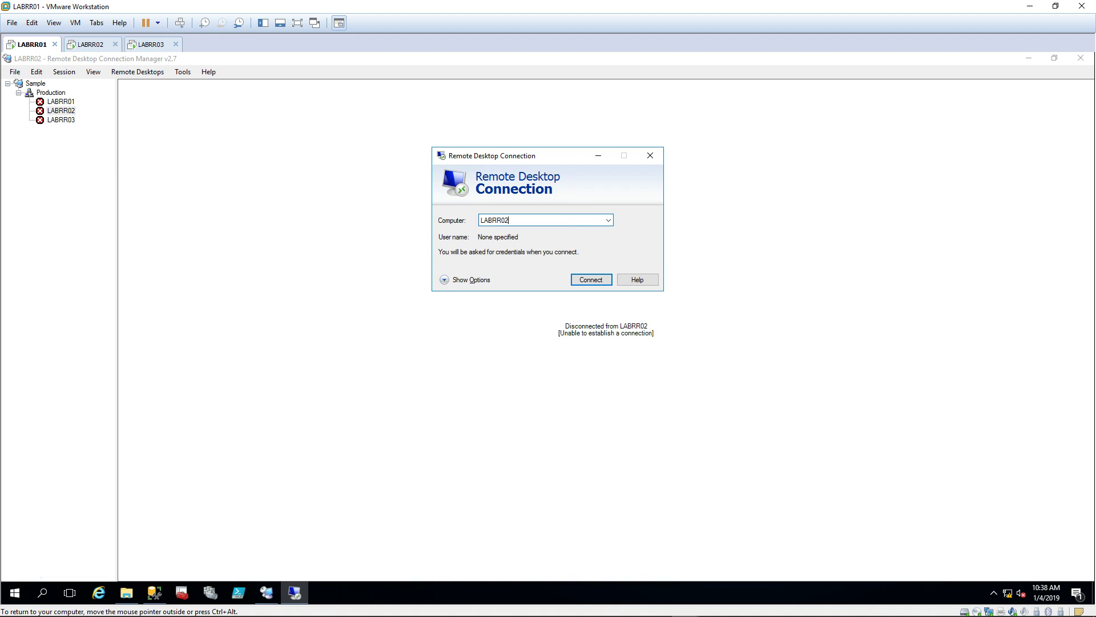
key(Return)
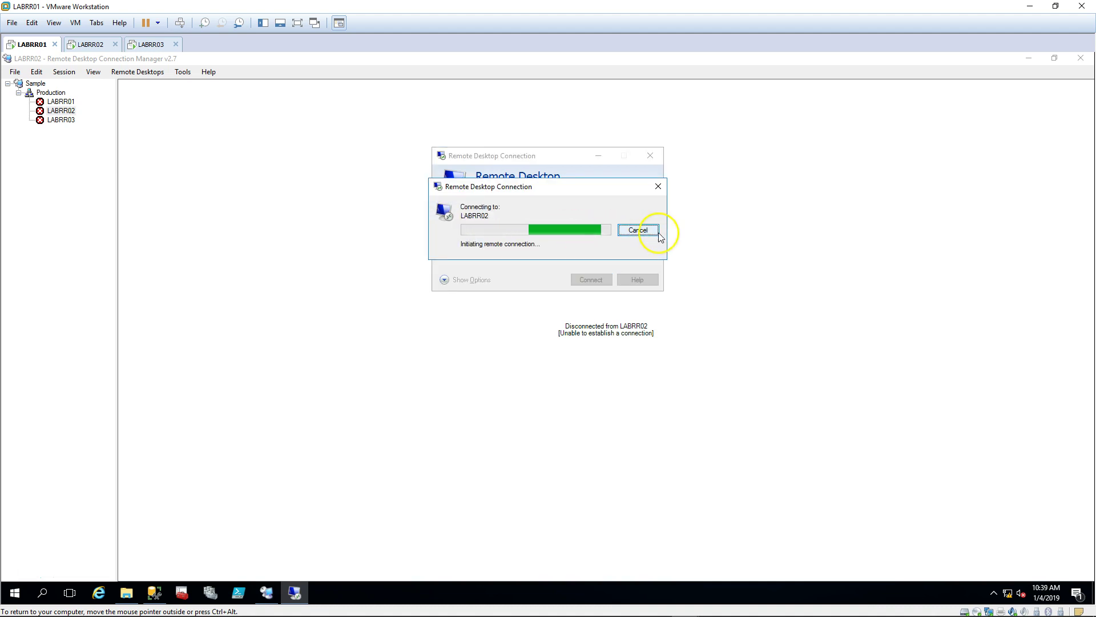
click(638, 230)
click(650, 155)
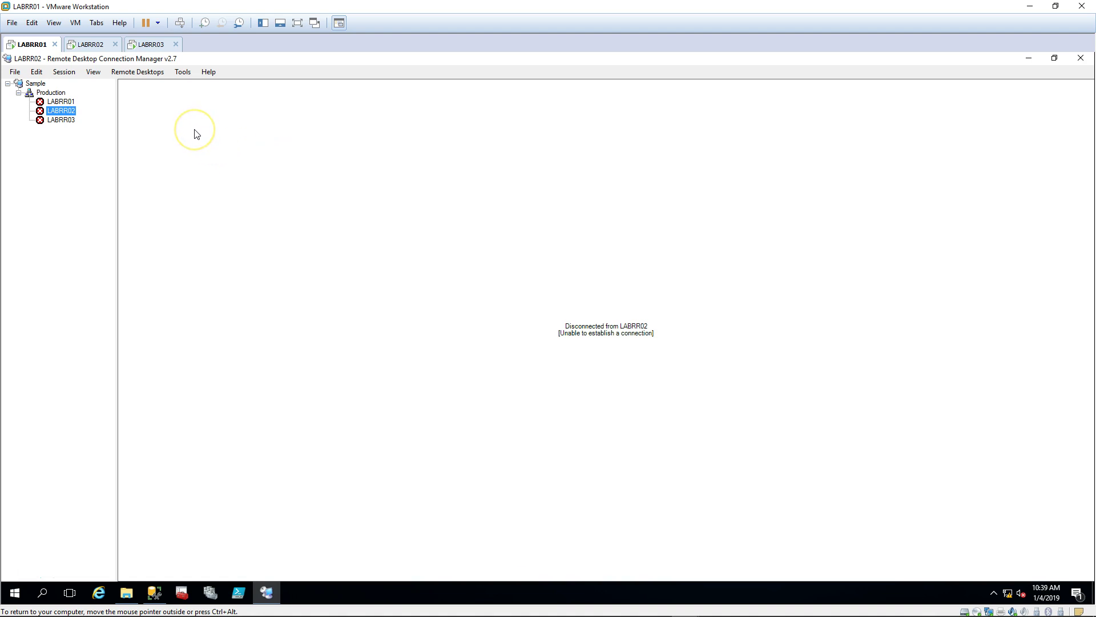
Review the Production group's logon credentials and remote desktop settings without changing them.
click(56, 93)
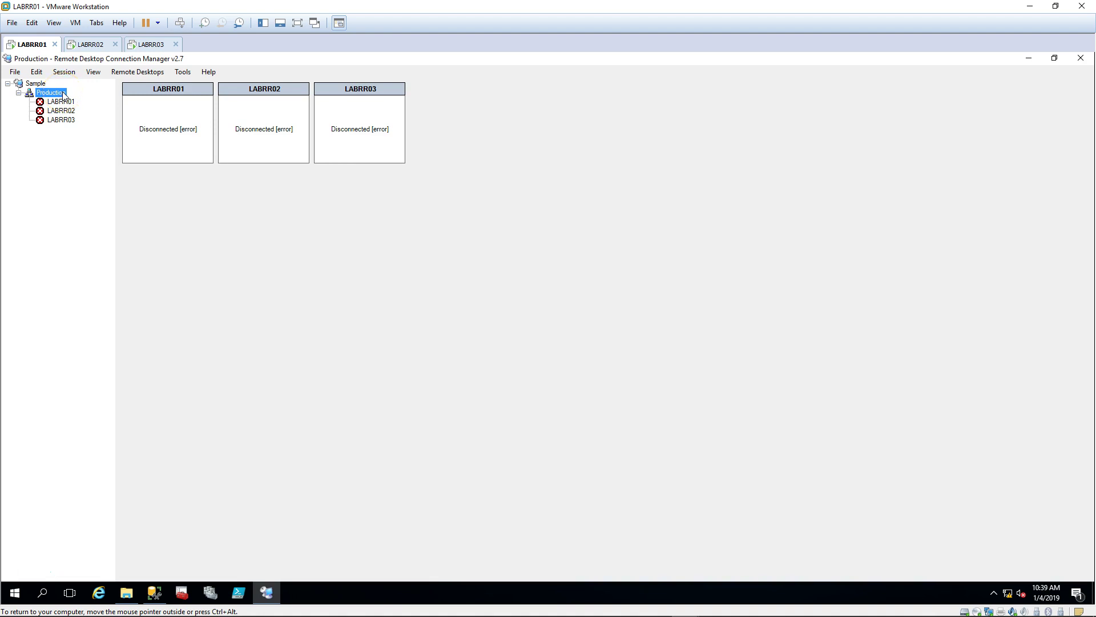
click(46, 94)
right_click(47, 95)
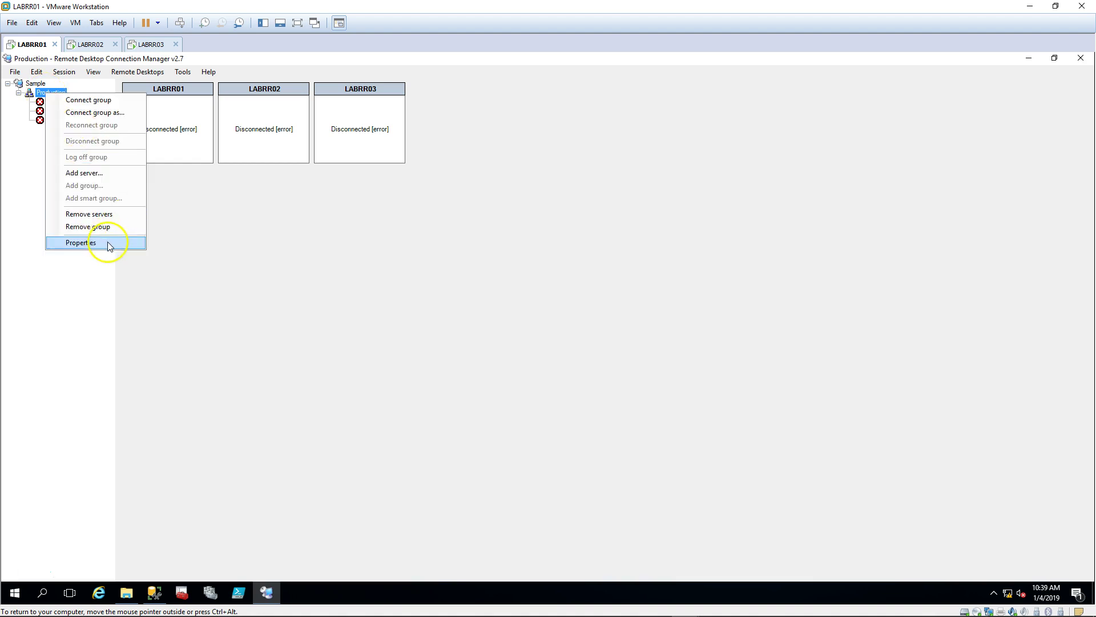
click(108, 241)
click(475, 226)
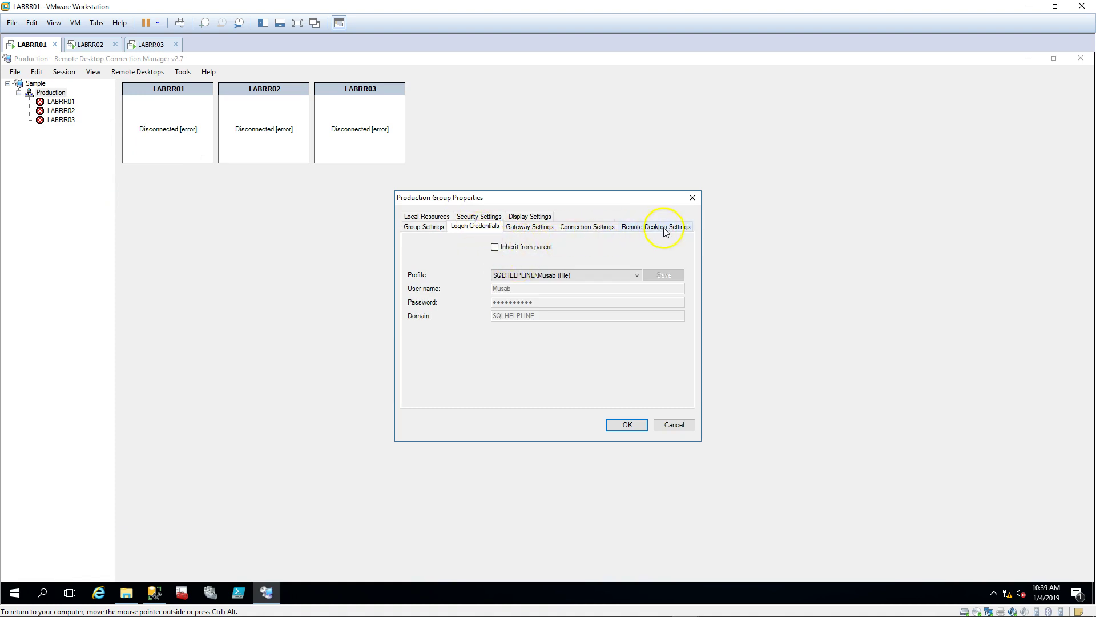
click(689, 227)
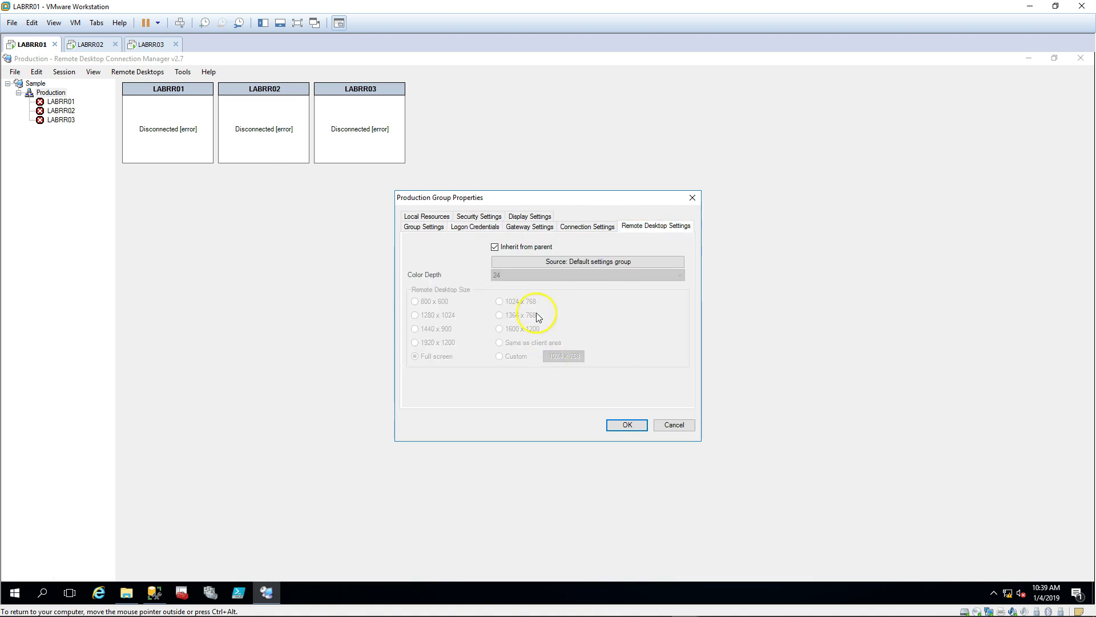
click(691, 428)
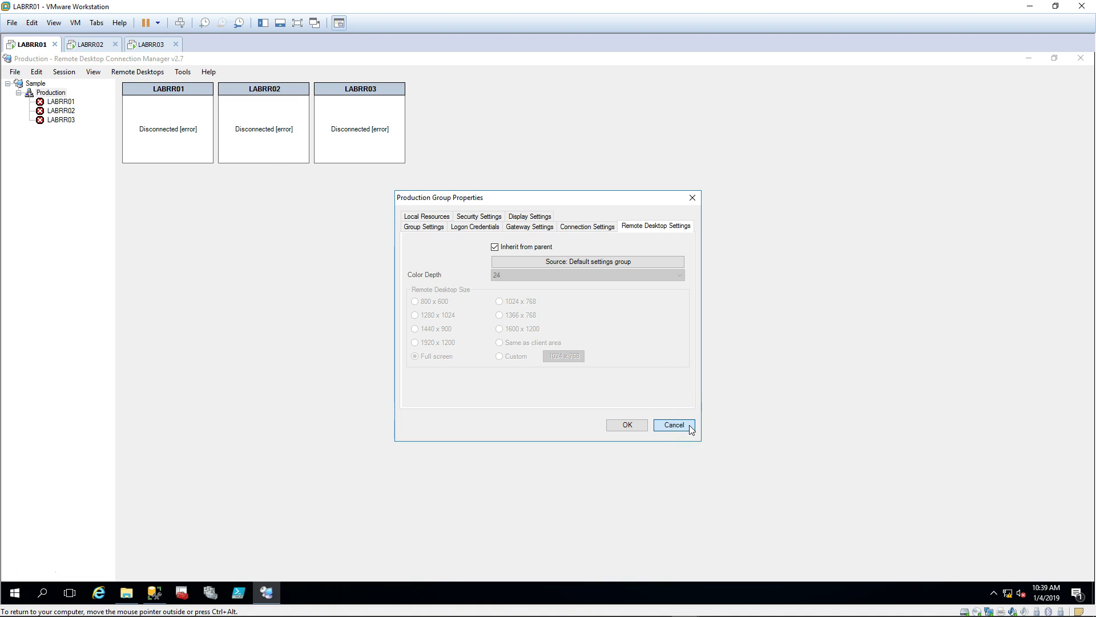
click(690, 425)
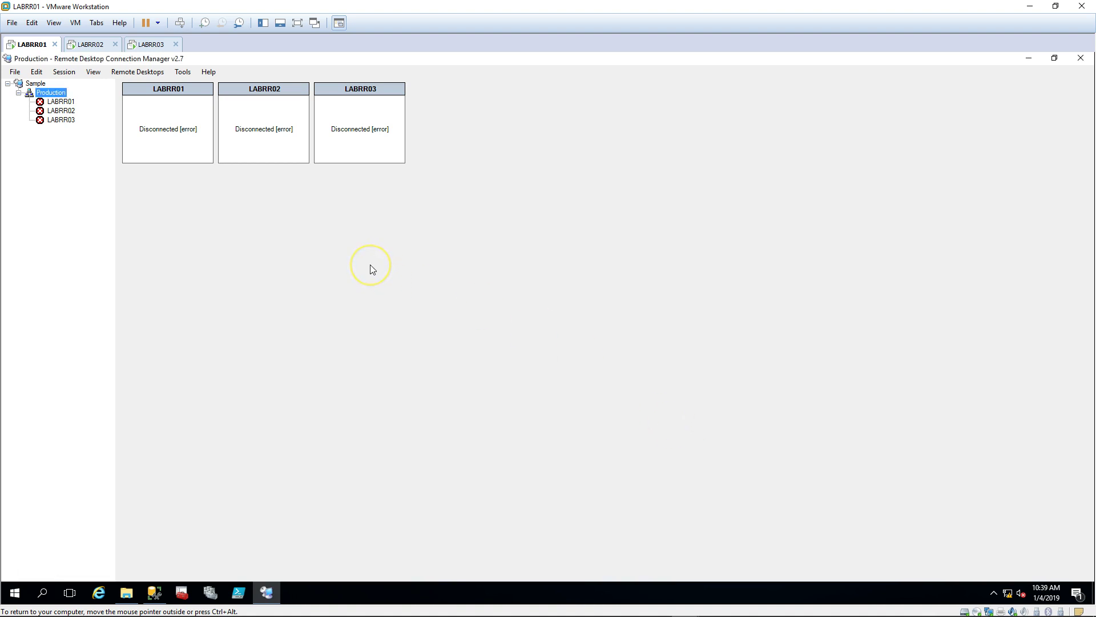